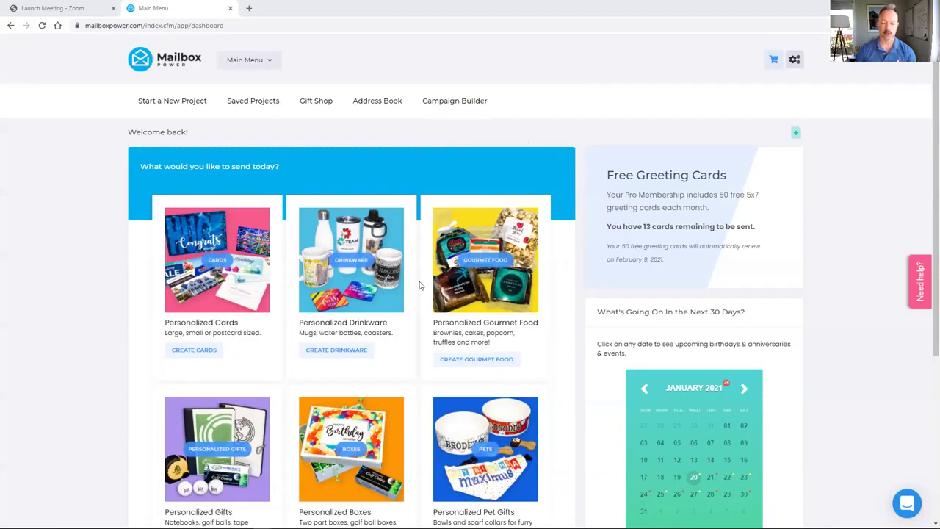
- Open the Ditch the Basket - 10 Touch Top of Mind Campaign from the Campaign Store's Real Estate category
{"action": "left_click", "coordinate": [269, 62]}
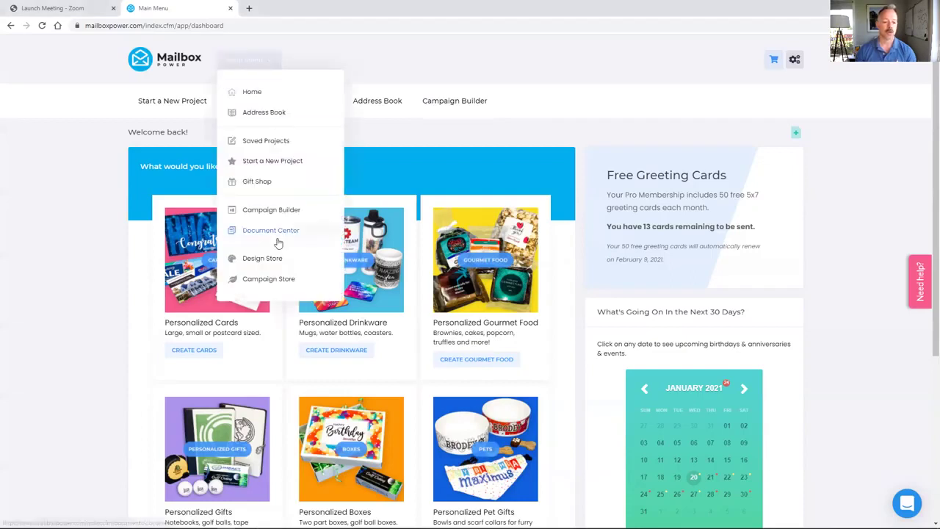
{"action": "left_click", "coordinate": [272, 280]}
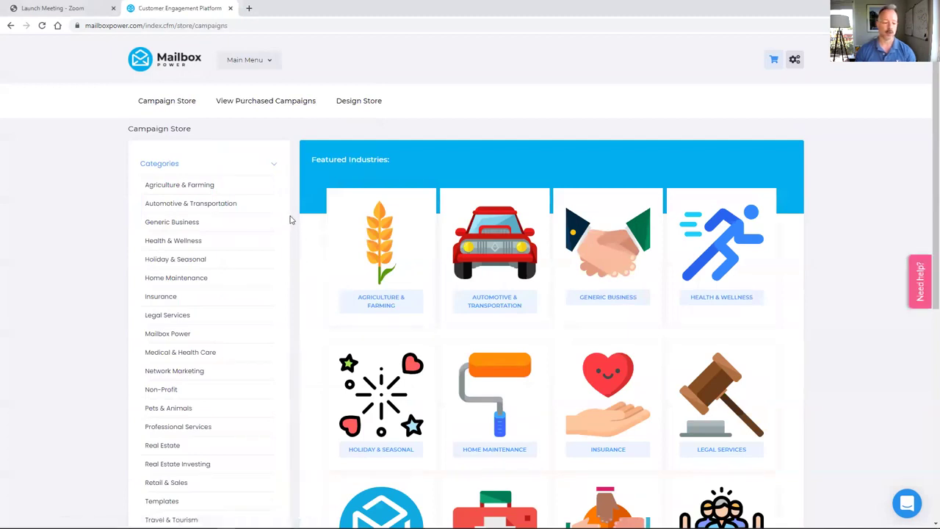
{"action": "scroll", "coordinate": [289, 218], "scroll_direction": "down", "scroll_amount": 1}
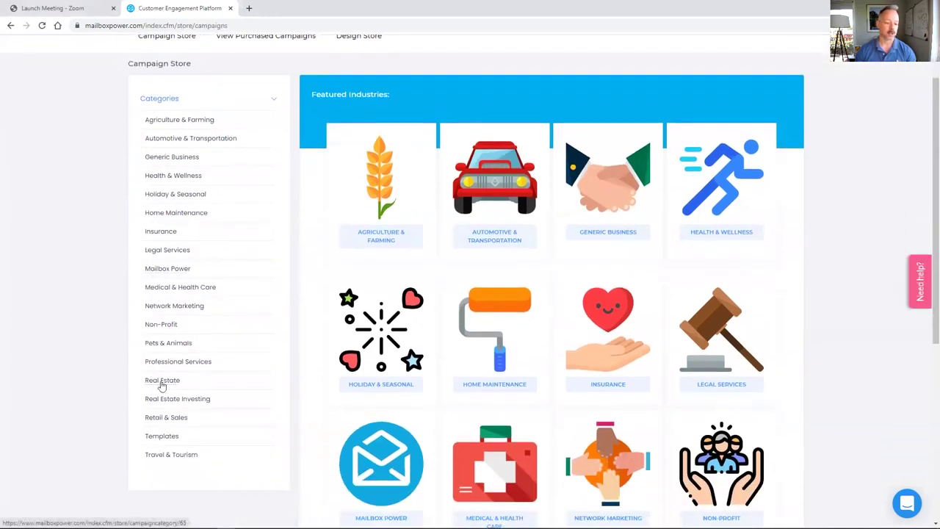
{"action": "left_click", "coordinate": [169, 384]}
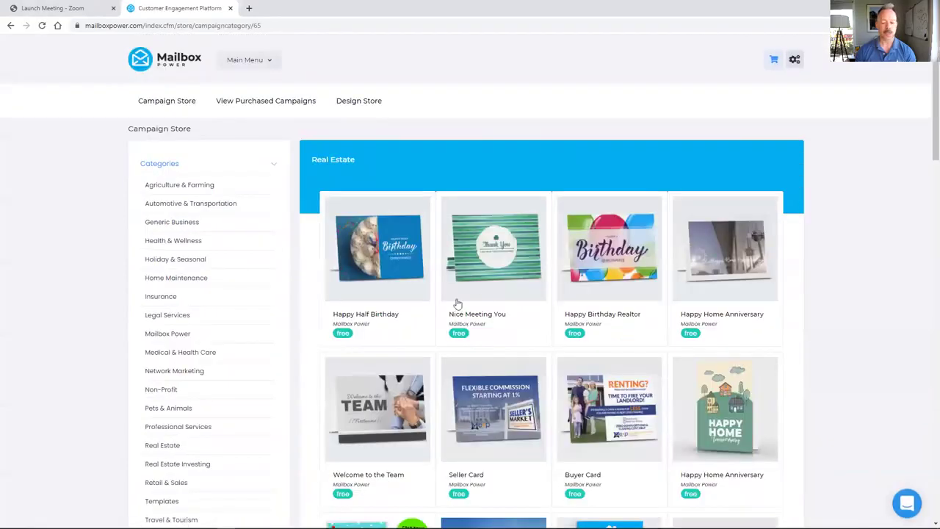
{"action": "scroll", "coordinate": [471, 297], "scroll_direction": "down", "scroll_amount": 6}
{"action": "scroll", "coordinate": [486, 294], "scroll_direction": "down", "scroll_amount": 14}
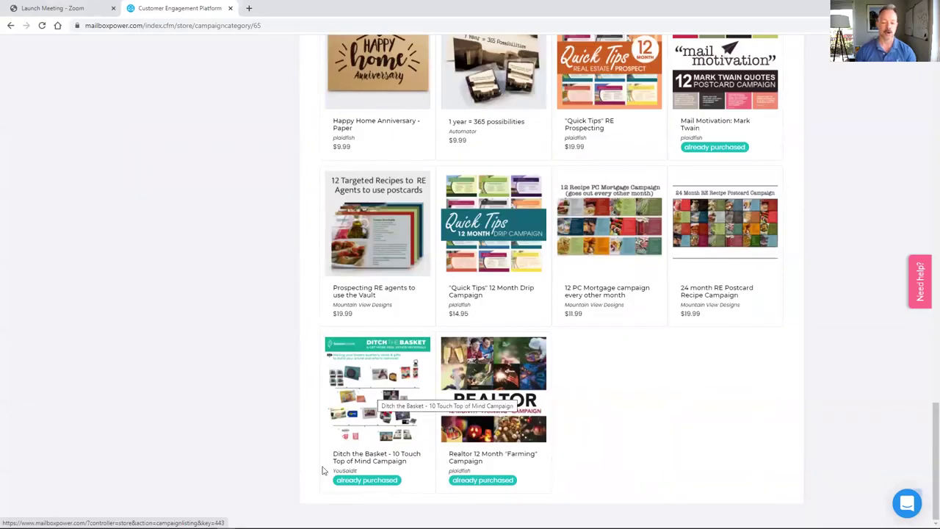
{"action": "left_click", "coordinate": [369, 402]}
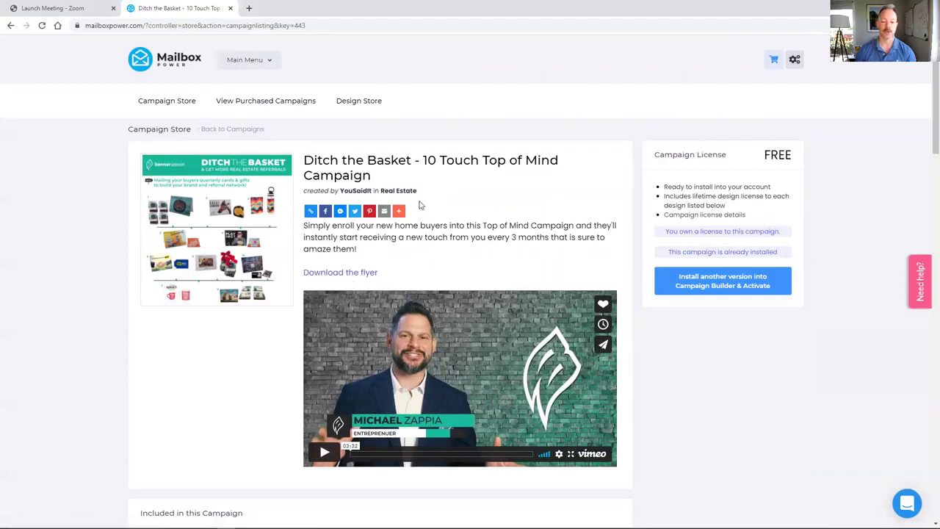
- Install another version of the campaign into Campaign Builder and open the new Ditch the Basket campaign for editing
{"action": "left_click", "coordinate": [724, 281]}
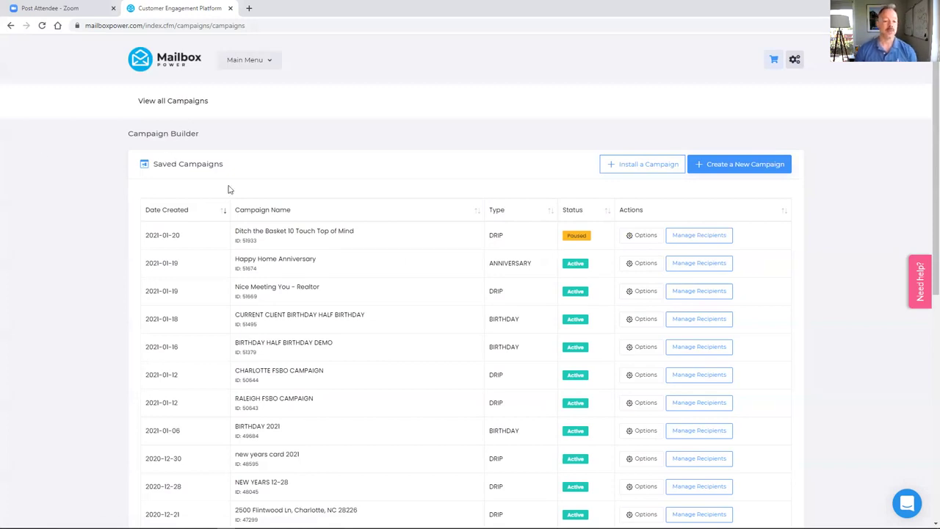
{"action": "left_click", "coordinate": [643, 241]}
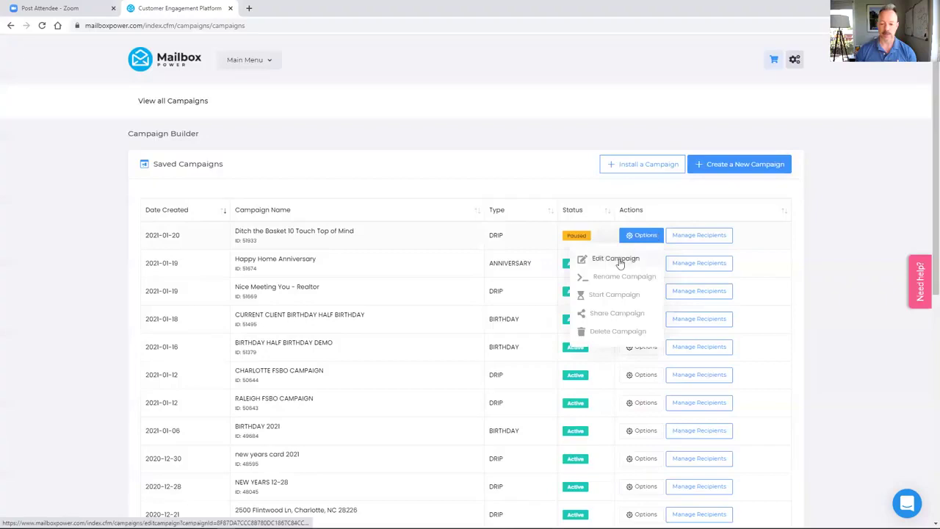
{"action": "left_click", "coordinate": [617, 259]}
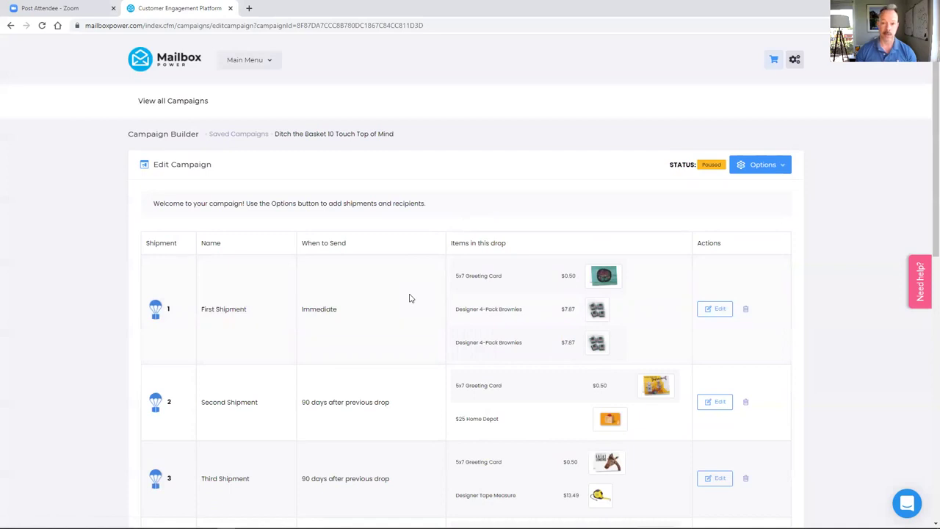
- Review the campaign's shipments, then open the first shipment's RE 1st TOUCH CARD project at its inside bottom page
{"action": "scroll", "coordinate": [410, 299], "scroll_direction": "down", "scroll_amount": 3}
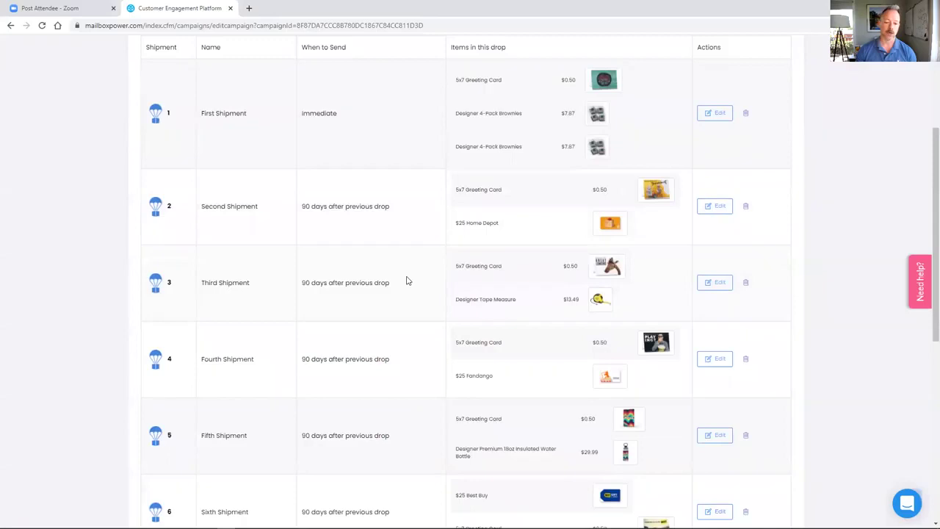
{"action": "scroll", "coordinate": [385, 218], "scroll_direction": "up", "scroll_amount": 1}
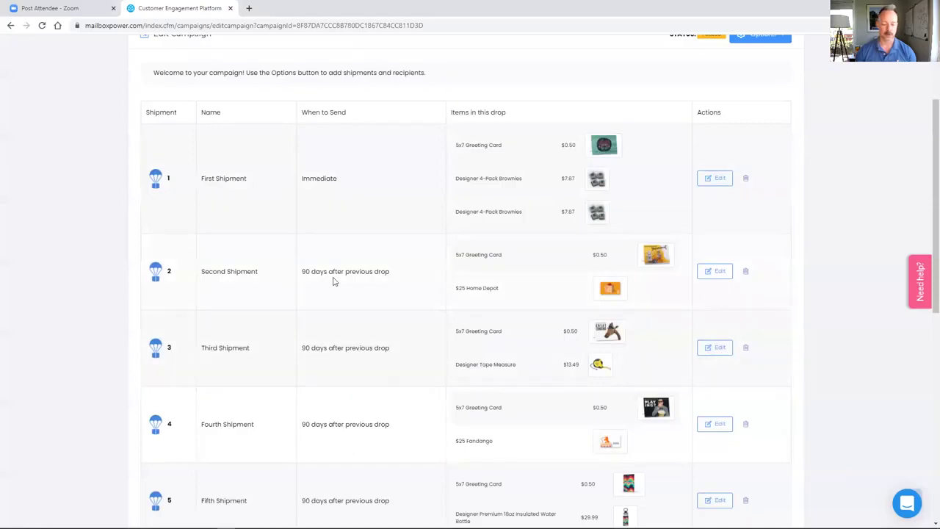
{"action": "scroll", "coordinate": [371, 299], "scroll_direction": "down", "scroll_amount": 1}
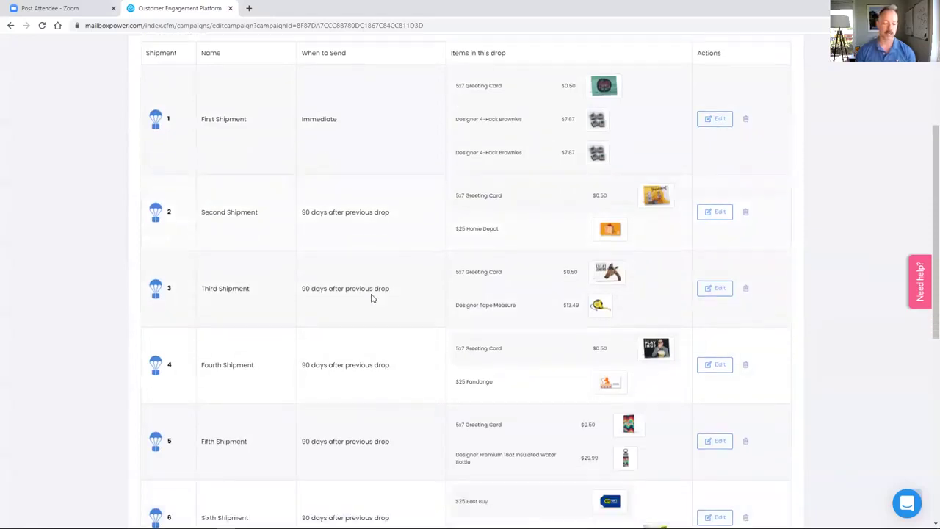
{"action": "scroll", "coordinate": [371, 299], "scroll_direction": "down", "scroll_amount": 6}
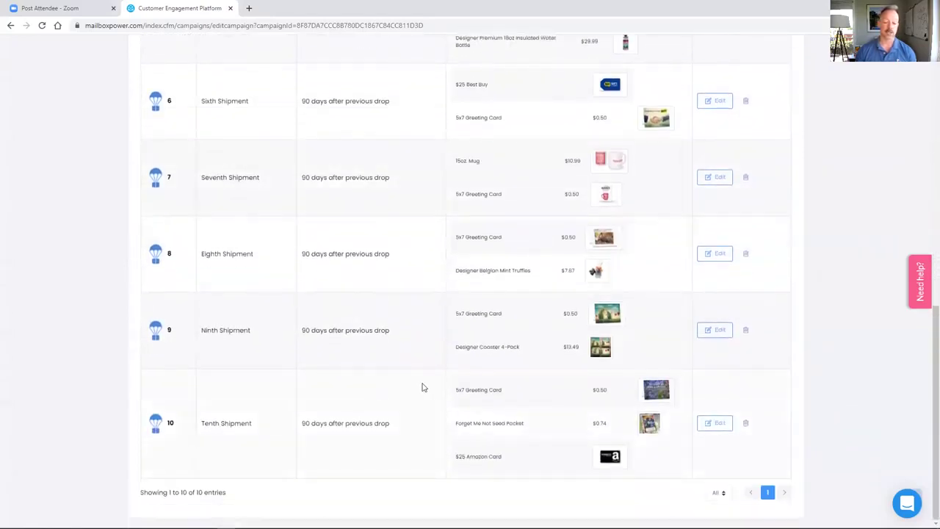
{"action": "scroll", "coordinate": [422, 387], "scroll_direction": "up", "scroll_amount": 8}
{"action": "scroll", "coordinate": [417, 381], "scroll_direction": "down", "scroll_amount": 1}
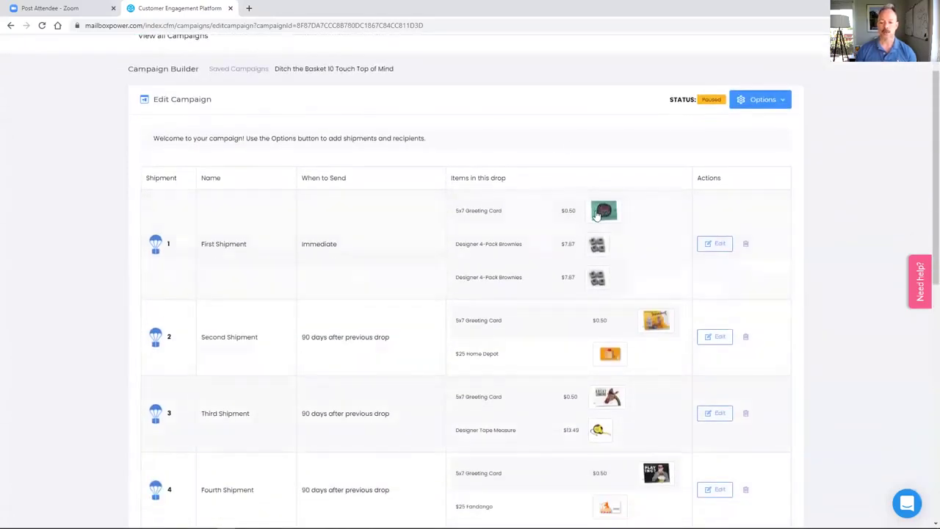
{"action": "left_click", "coordinate": [716, 247]}
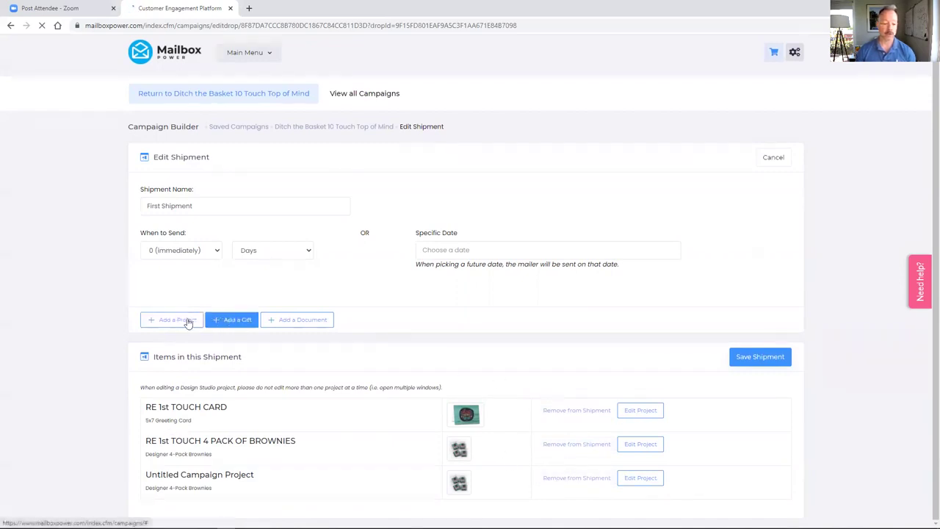
{"action": "left_click", "coordinate": [641, 413]}
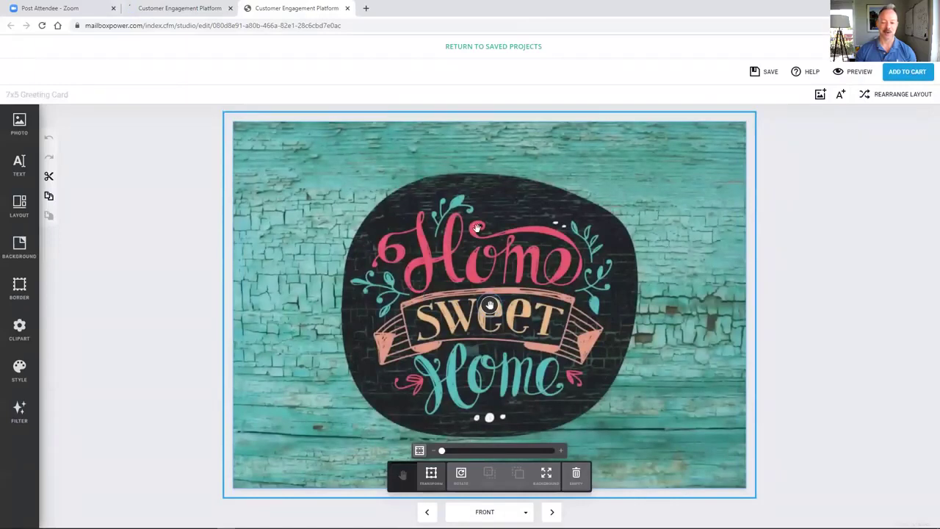
{"action": "left_click", "coordinate": [552, 512]}
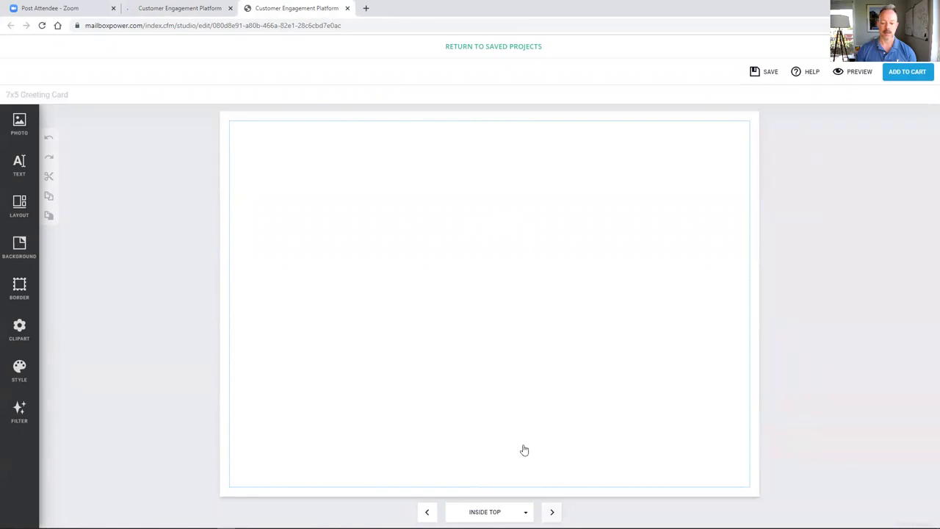
{"action": "left_click", "coordinate": [556, 513]}
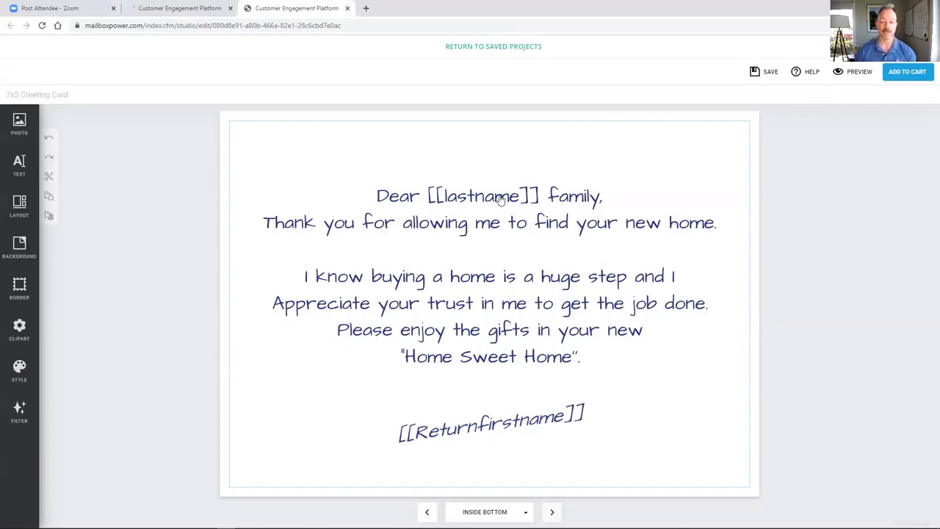
- Change the card message's greeting line to "Dear [[firstname]] & [[spousename]],"
{"action": "left_click", "coordinate": [546, 199]}
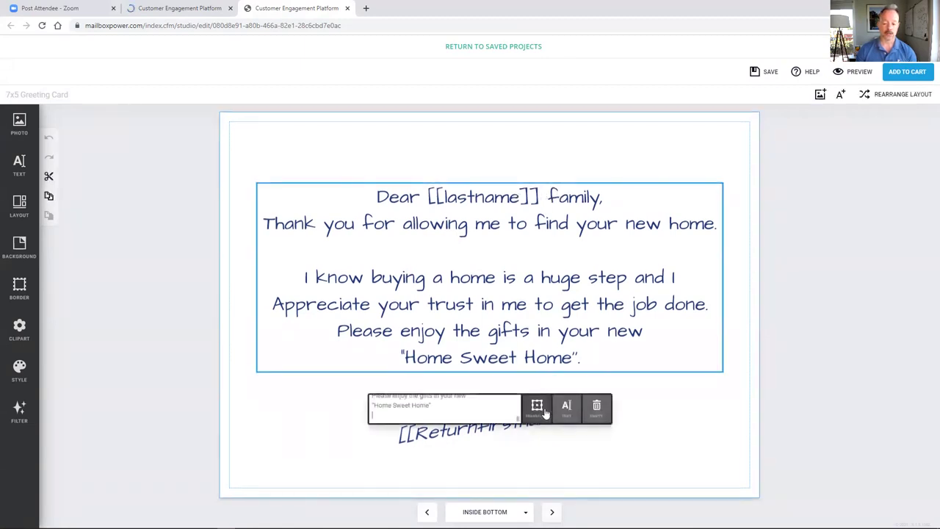
{"action": "scroll", "coordinate": [478, 406], "scroll_direction": "up", "scroll_amount": 3}
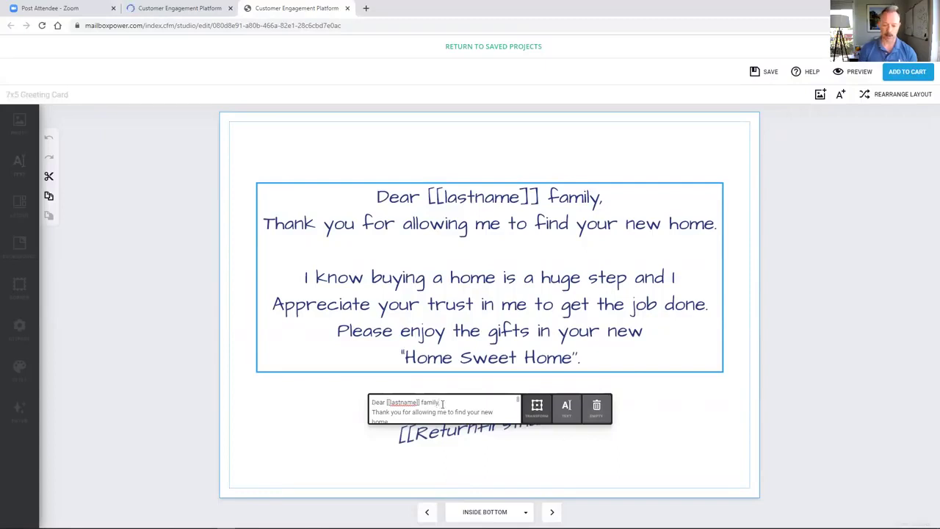
{"action": "key", "text": "BackSpace"}
{"action": "key", "text": "BackSpace"}
{"action": "key", "text": "BackSpace"}
{"action": "key", "text": "BackSpace"}
{"action": "key", "text": "BackSpace"}
{"action": "key", "text": "BackSpace"}
{"action": "key", "text": "BackSpace"}
{"action": "key", "text": "BackSpace"}
{"action": "key", "text": "BackSpace"}
{"action": "key", "text": "BackSpace"}
{"action": "key", "text": "BackSpace"}
{"action": "key", "text": "BackSpace"}
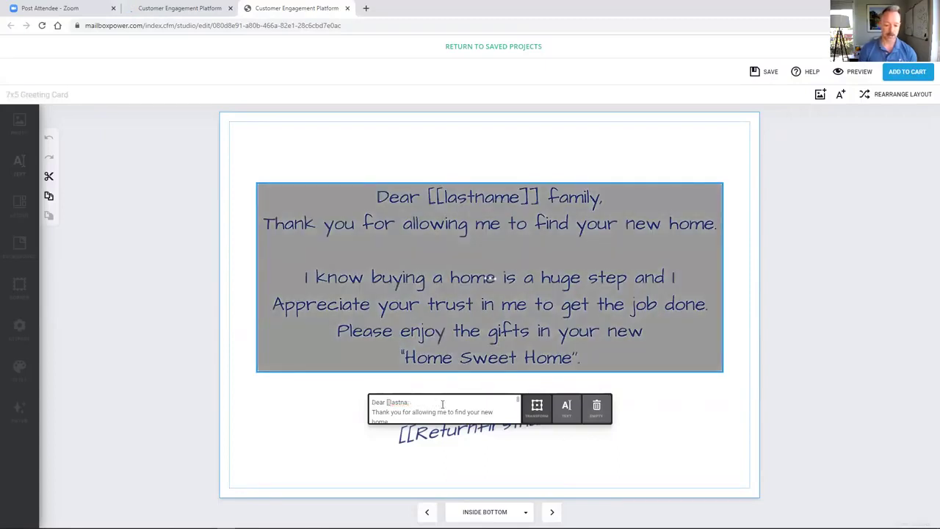
{"action": "key", "text": "BackSpace"}
{"action": "key", "text": "BackSpace"}
{"action": "key", "text": "BackSpace"}
{"action": "key", "text": "BackSpace"}
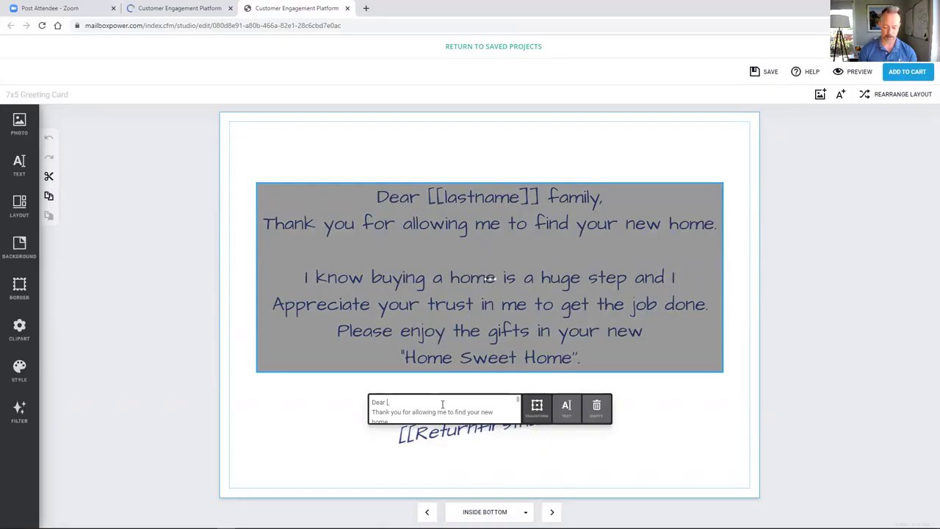
{"action": "type", "text": "[firstname]] "}
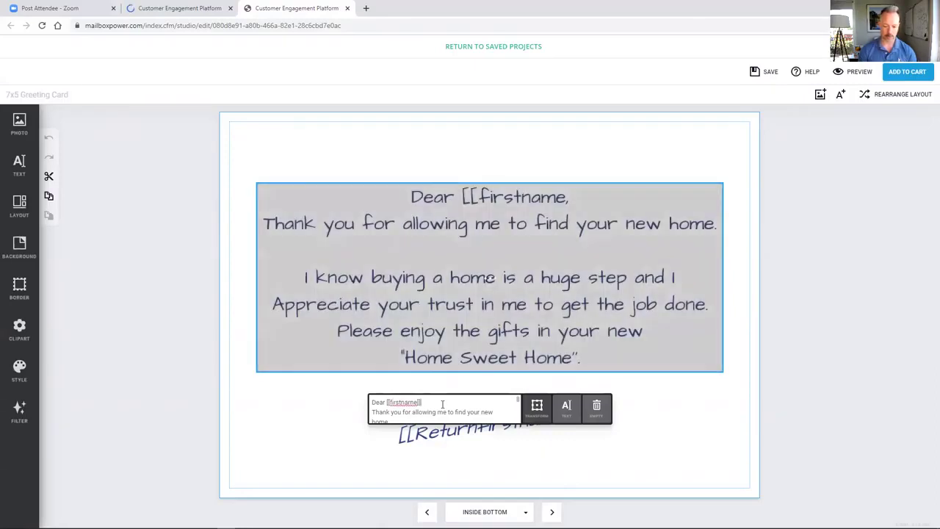
{"action": "type", "text": "& [[spousename]]"}
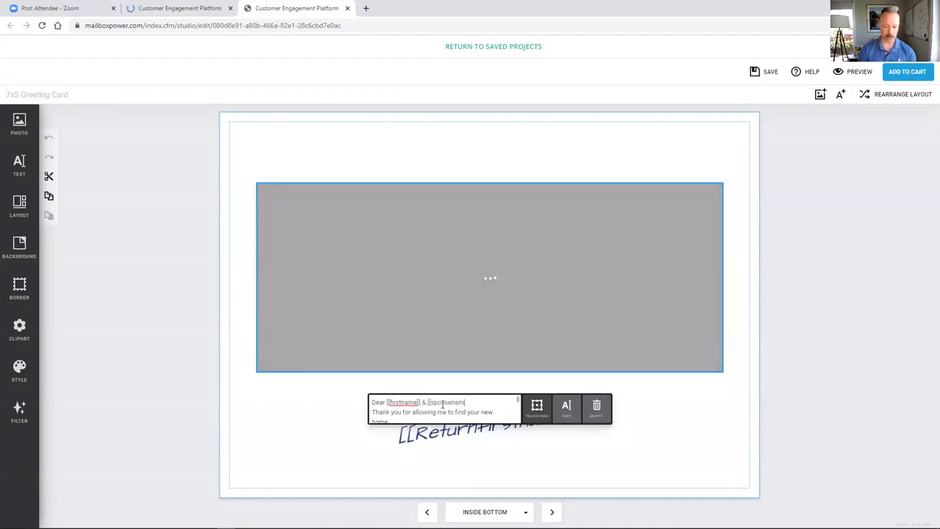
{"action": "type", "text": ","}
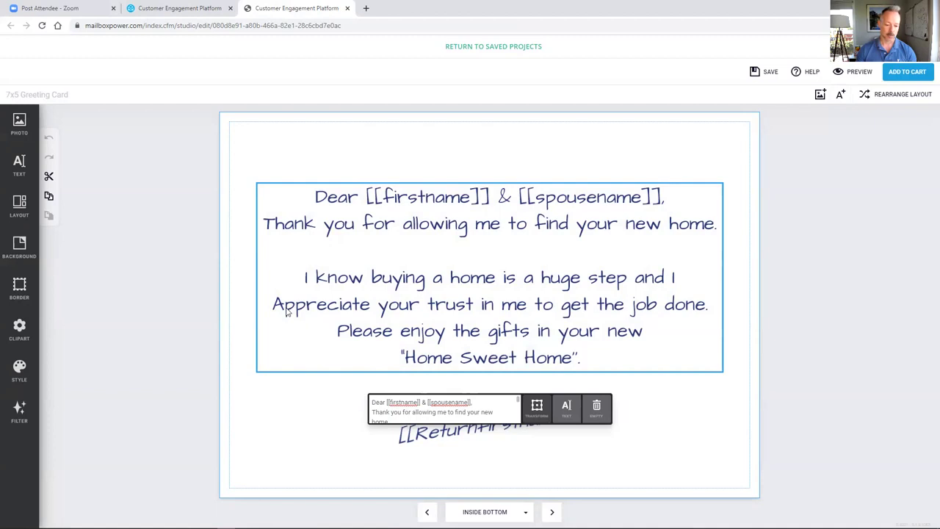
- Make "appreciate" lowercase in the card message and end that sentence with "done!"
{"action": "scroll", "coordinate": [430, 412], "scroll_direction": "down", "scroll_amount": 3}
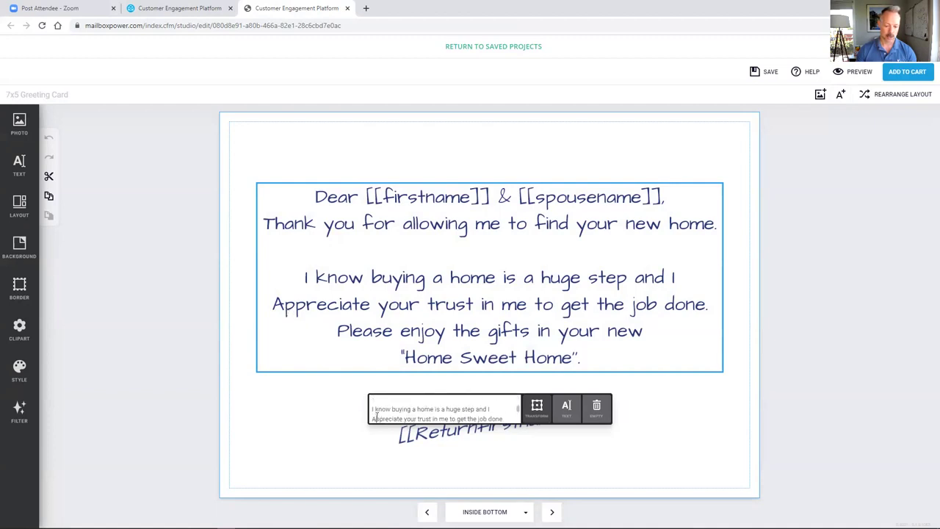
{"action": "key", "text": "BackSpace"}
{"action": "type", "text": "a"}
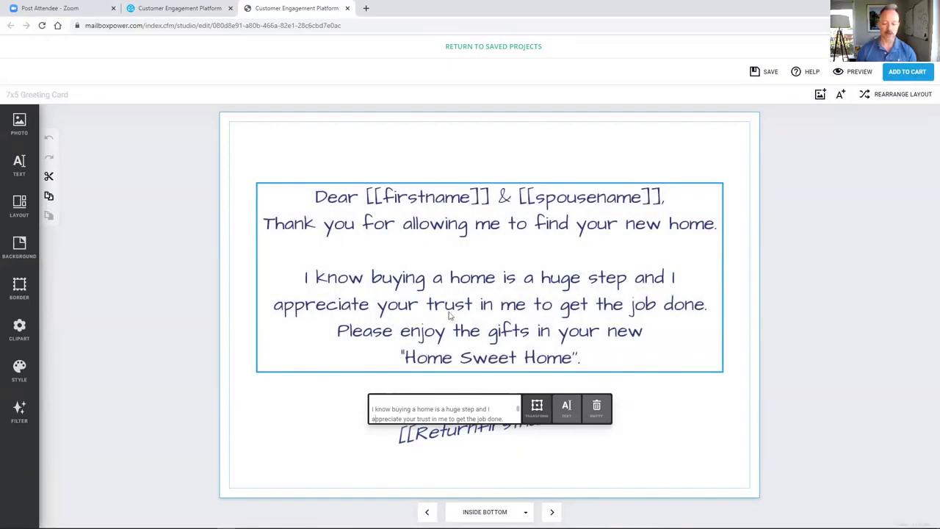
{"action": "left_click", "coordinate": [504, 419]}
{"action": "key", "text": "BackSpace"}
{"action": "type", "text": "!"}
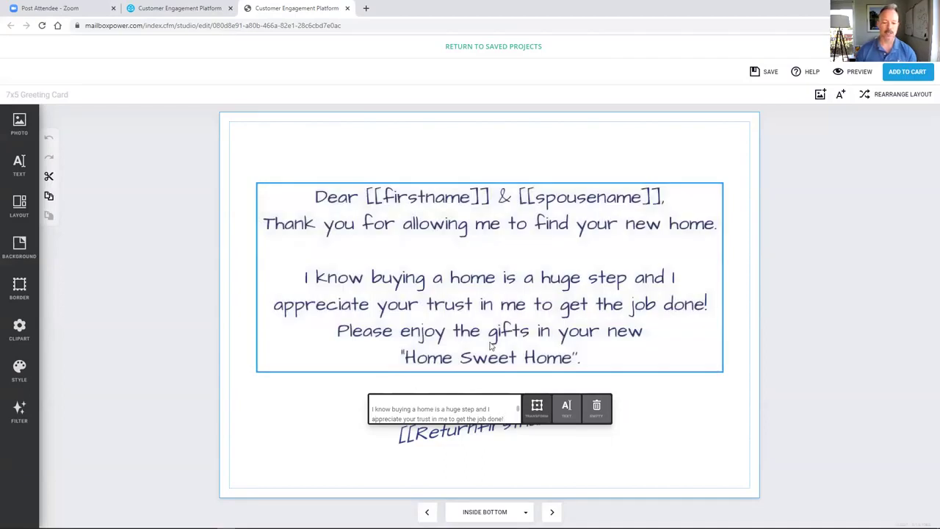
- Replace "the gifts" with "these treats" in the message's "Please enjoy" sentence
{"action": "scroll", "coordinate": [465, 407], "scroll_direction": "down", "scroll_amount": 3}
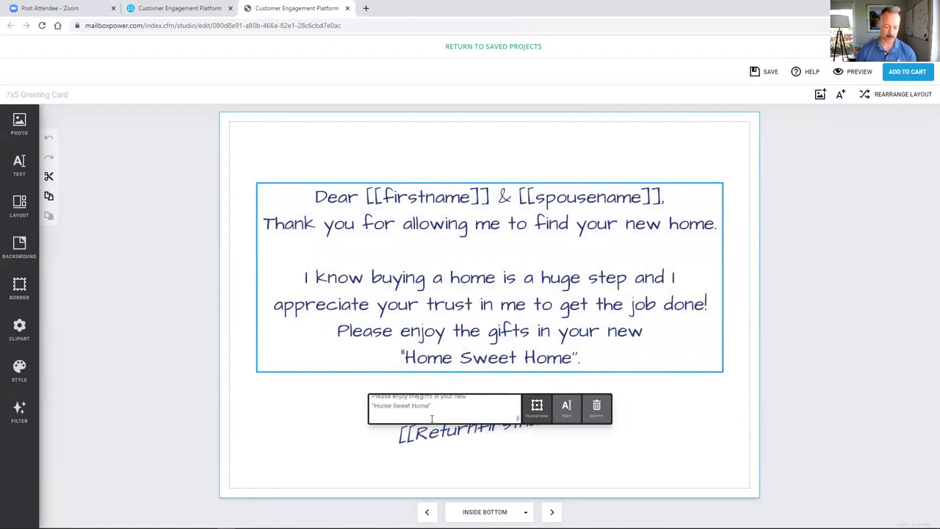
{"action": "type", "text": "se"}
{"action": "key", "text": "Delete"}
{"action": "key", "text": "Delete"}
{"action": "key", "text": "Delete"}
{"action": "key", "text": "Delete"}
{"action": "type", "text": "treats"}
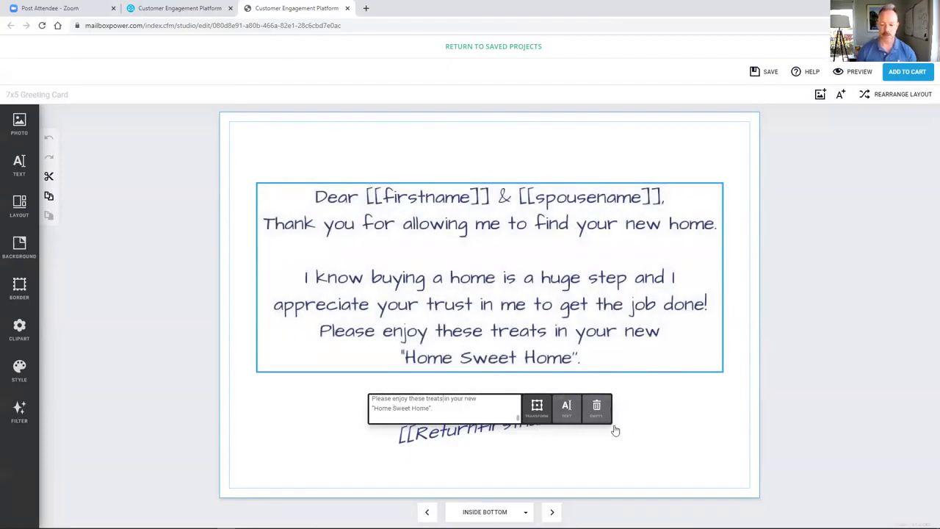
- Delete the slanted [[Returnfirstname]] signature text box below the card message
{"action": "left_click", "coordinate": [543, 445]}
{"action": "left_click", "coordinate": [510, 425]}
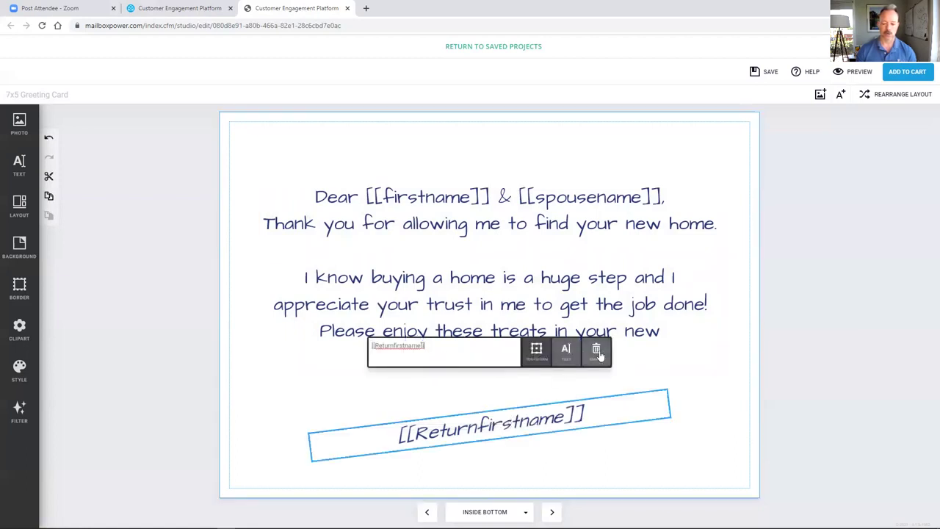
{"action": "left_click", "coordinate": [597, 352]}
{"action": "left_click", "coordinate": [598, 351]}
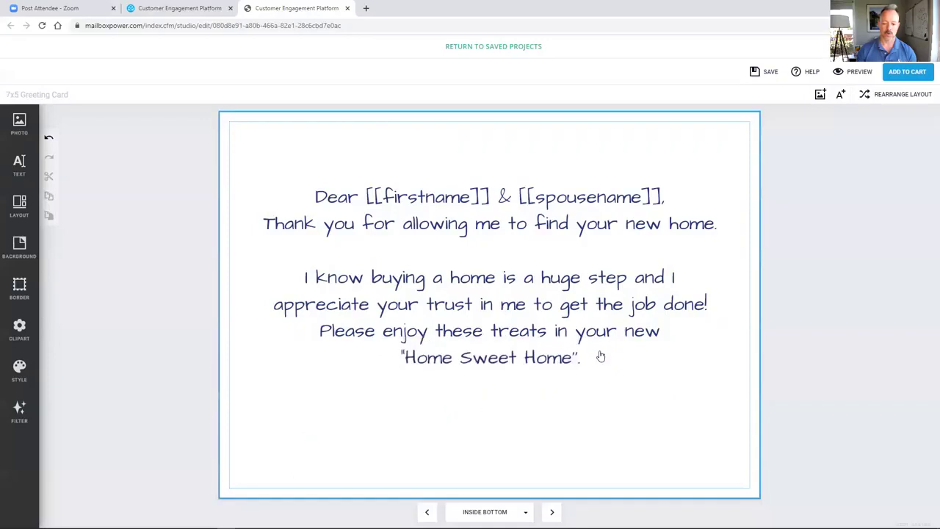
- Insert the handwritten signature image from a 2021-01-16 past-uploads folder onto the card's inside bottom panel
{"action": "left_click", "coordinate": [21, 126]}
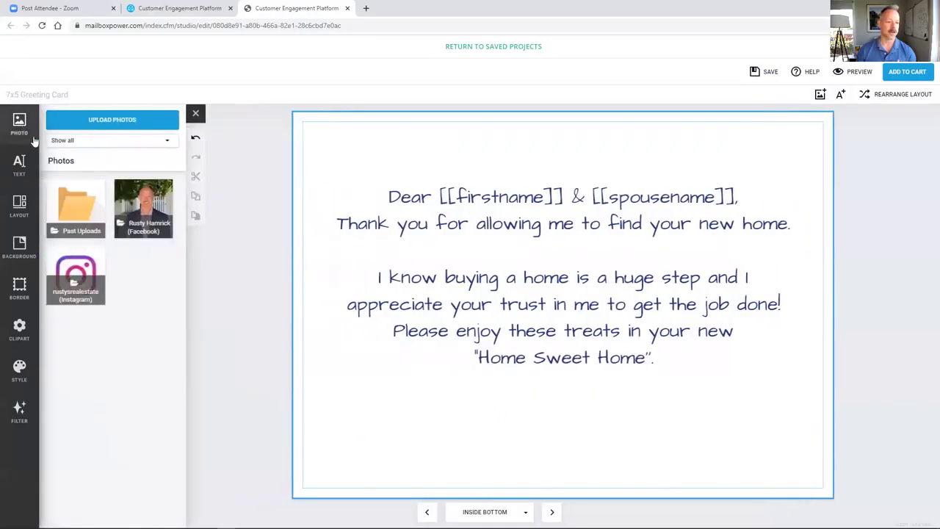
{"action": "left_click", "coordinate": [68, 213]}
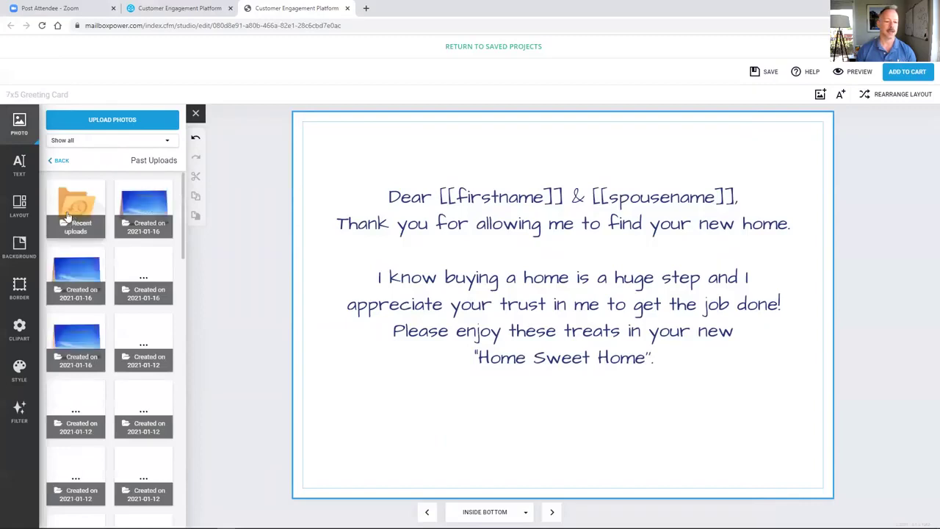
{"action": "left_click", "coordinate": [85, 343]}
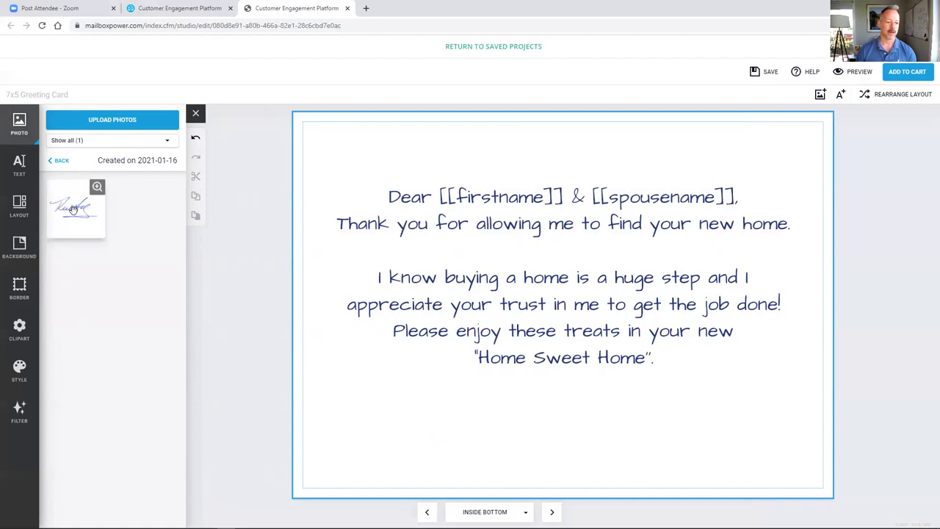
{"action": "mouse_move", "coordinate": [74, 206]}
{"action": "left_mouse_down"}
{"action": "mouse_move", "coordinate": [500, 343]}
{"action": "mouse_move", "coordinate": [613, 363]}
{"action": "left_mouse_up"}
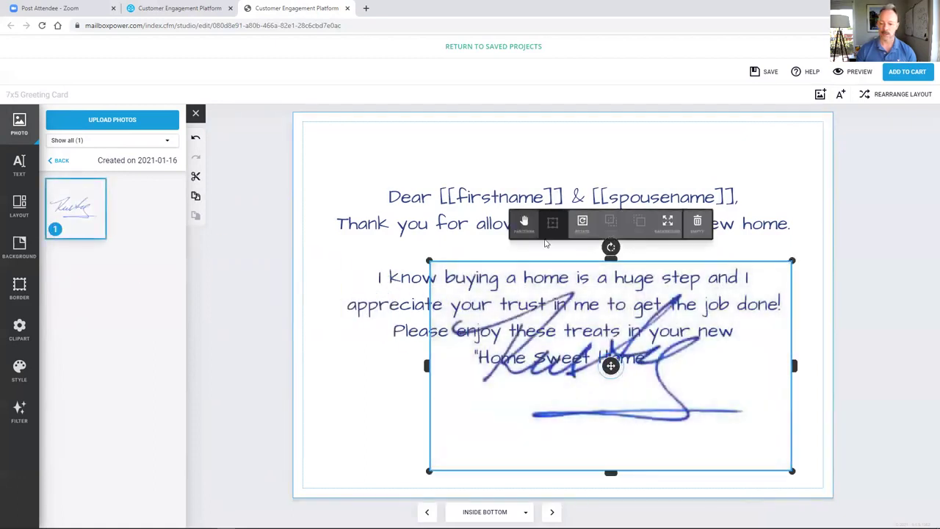
- Shrink the signature image, centre it beneath the card message, and rotate it counterclockwise so it slants upward
{"action": "left_click", "coordinate": [524, 222]}
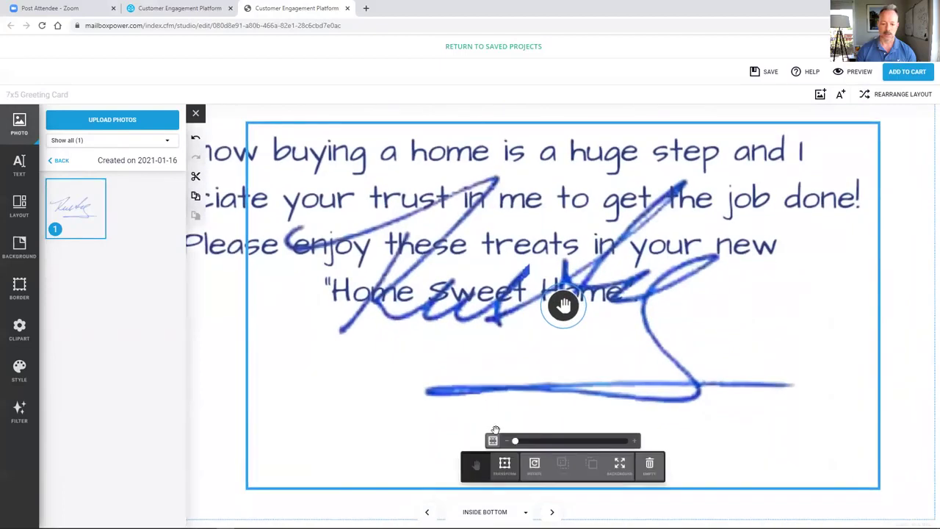
{"action": "left_click", "coordinate": [505, 466]}
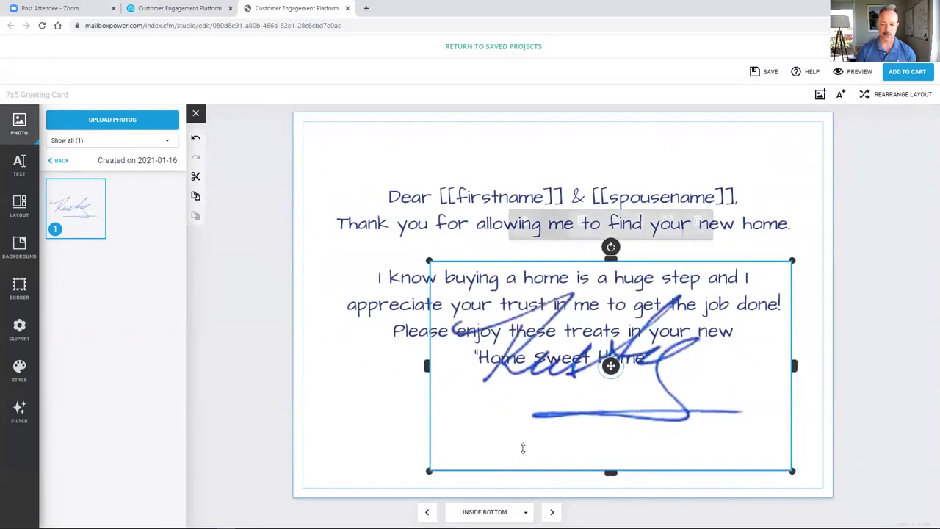
{"action": "mouse_move", "coordinate": [796, 256]}
{"action": "left_mouse_down"}
{"action": "mouse_move", "coordinate": [586, 392]}
{"action": "mouse_move", "coordinate": [502, 420]}
{"action": "mouse_move", "coordinate": [519, 405]}
{"action": "mouse_move", "coordinate": [513, 413]}
{"action": "left_mouse_up"}
{"action": "mouse_move", "coordinate": [470, 441]}
{"action": "left_mouse_down"}
{"action": "mouse_move", "coordinate": [573, 434]}
{"action": "mouse_move", "coordinate": [564, 423]}
{"action": "left_mouse_up"}
{"action": "left_click_drag", "start_coordinate": [565, 381], "coordinate": [543, 386]}
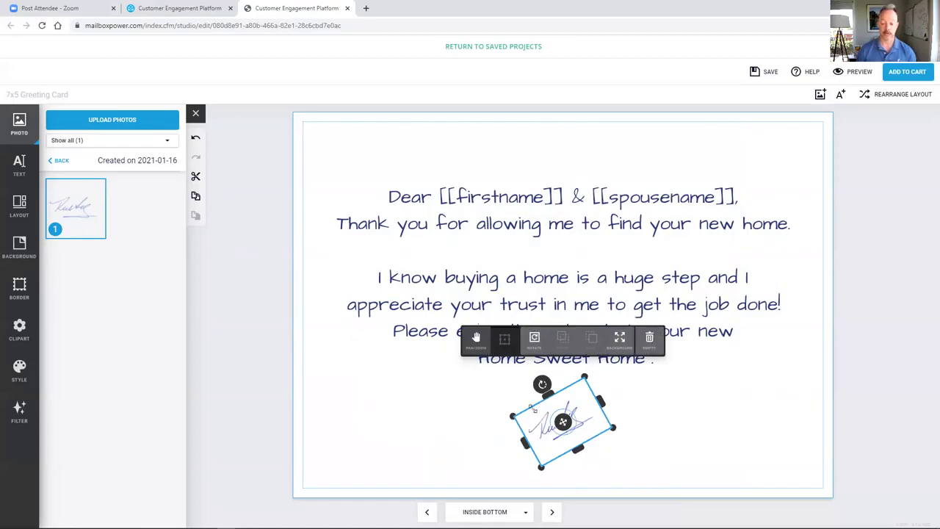
{"action": "left_click", "coordinate": [706, 416]}
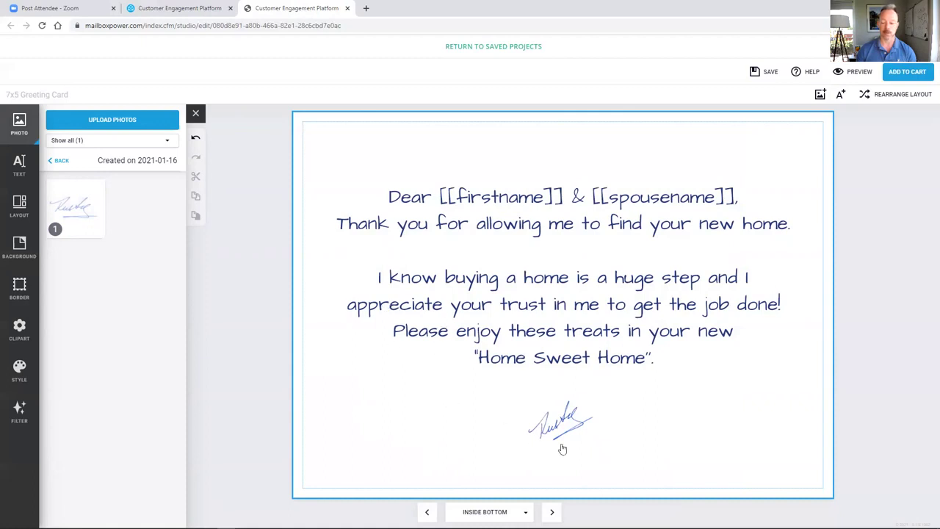
- Review the greeting card's back, front and inside bottom panels, and save the card project
{"action": "left_click", "coordinate": [552, 512]}
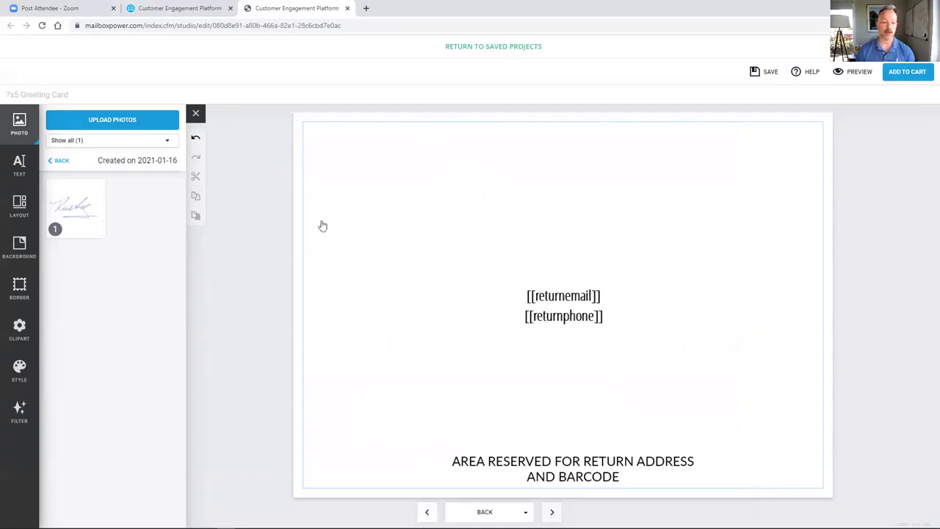
{"action": "left_click", "coordinate": [58, 160]}
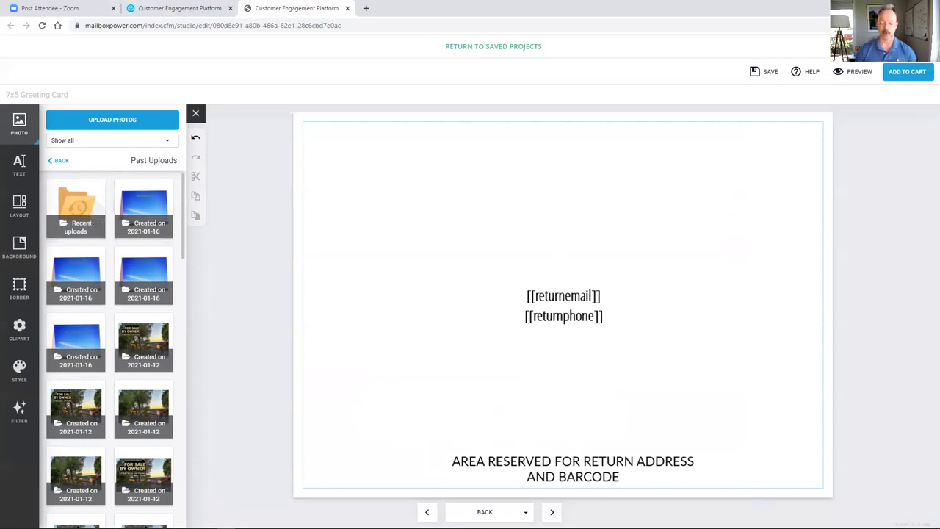
{"action": "left_click", "coordinate": [554, 513]}
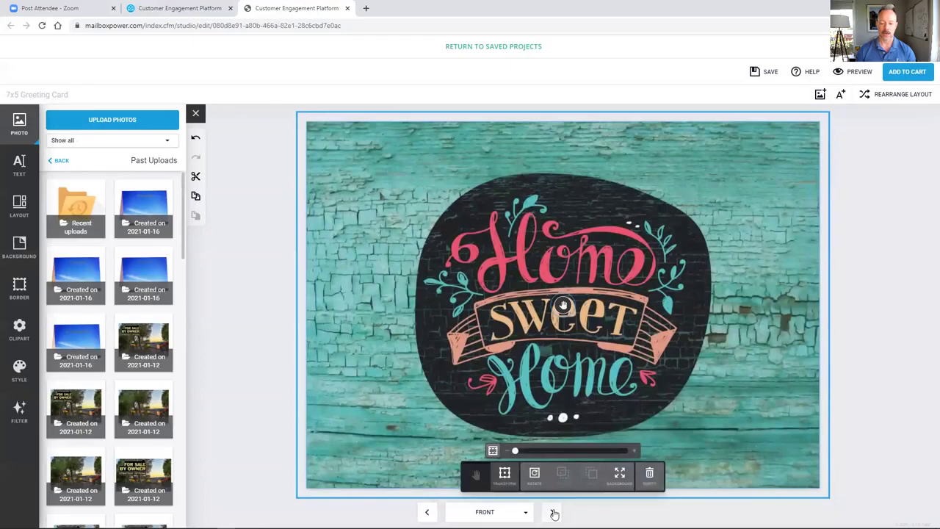
{"action": "left_click", "coordinate": [555, 513]}
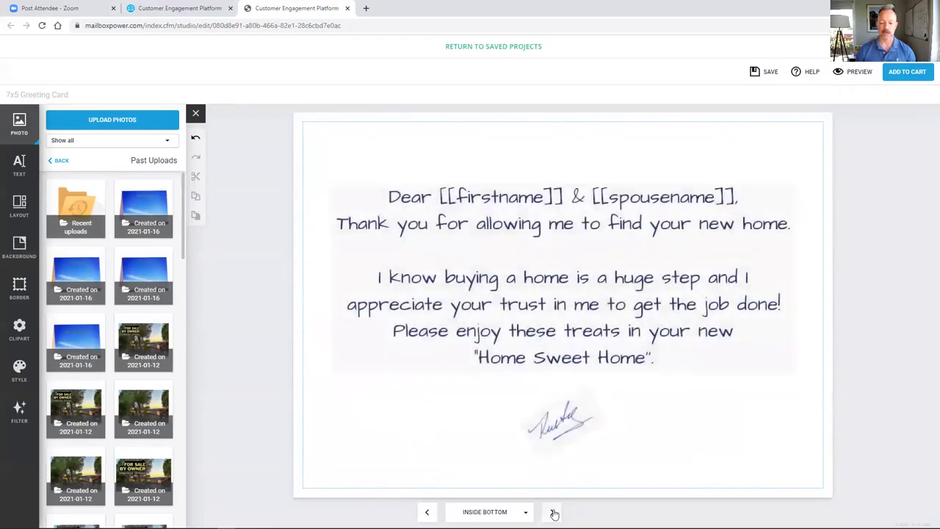
{"action": "left_click", "coordinate": [555, 513]}
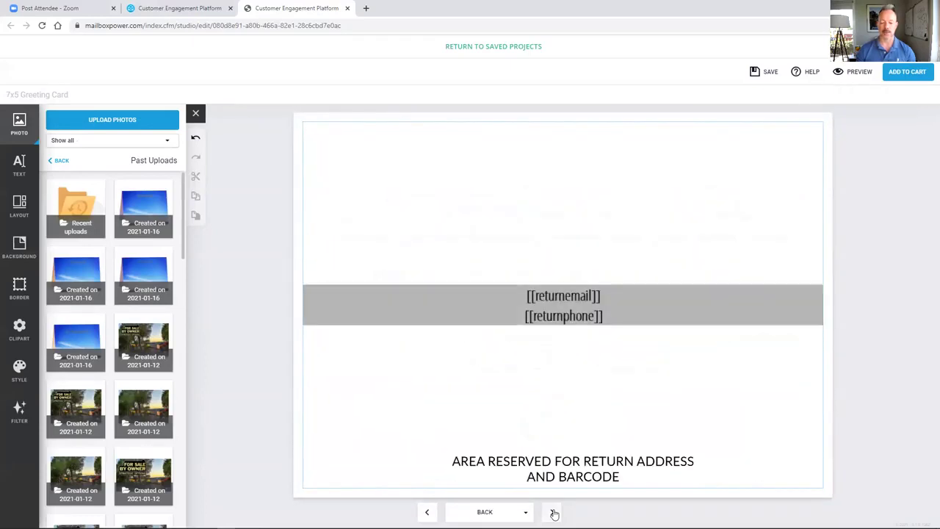
{"action": "left_click", "coordinate": [764, 73]}
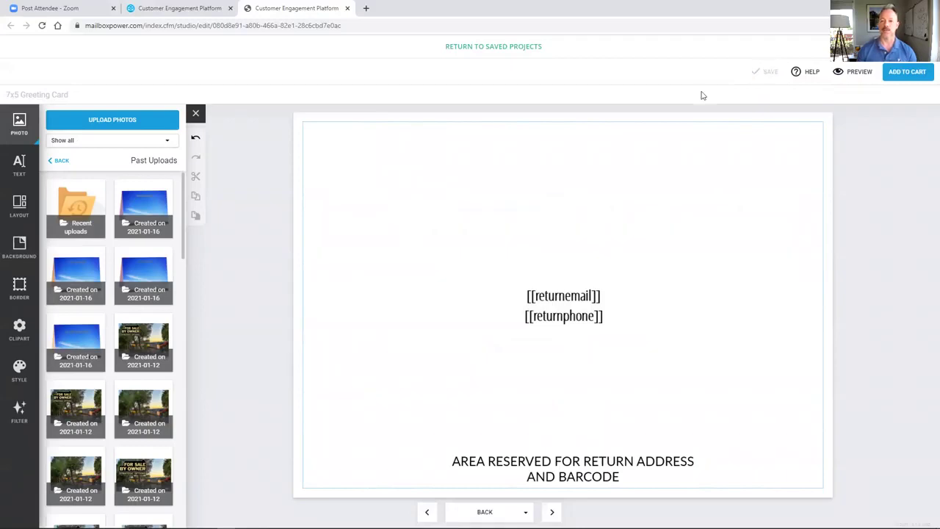
- Close the card editor and open the RE 1st TOUCH 4 PACK OF BROWNIES project from the shipment for editing
{"action": "left_click", "coordinate": [175, 6]}
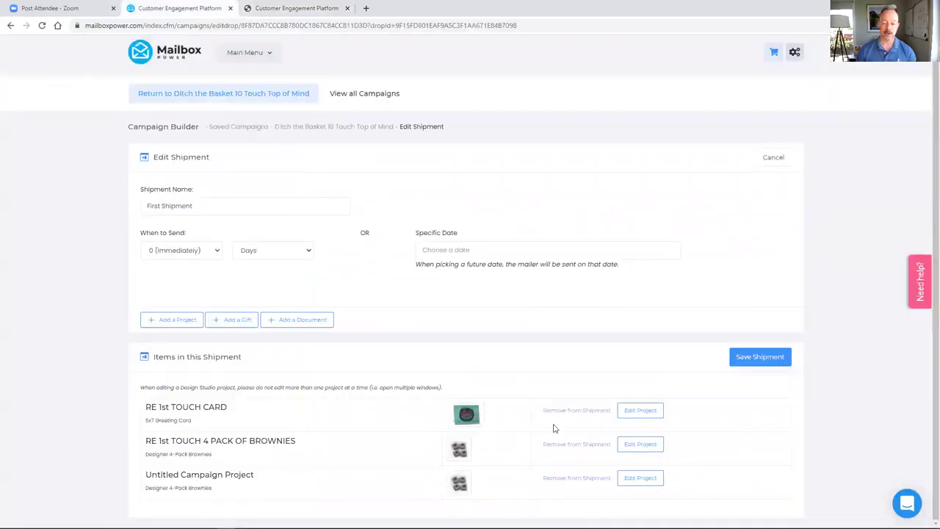
{"action": "left_click", "coordinate": [640, 444]}
{"action": "left_click", "coordinate": [347, 8]}
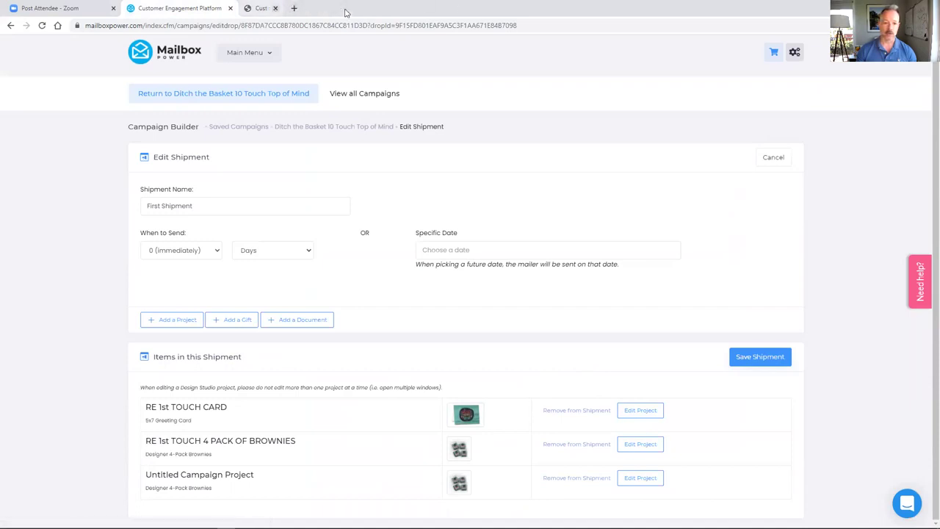
{"action": "left_click", "coordinate": [641, 444]}
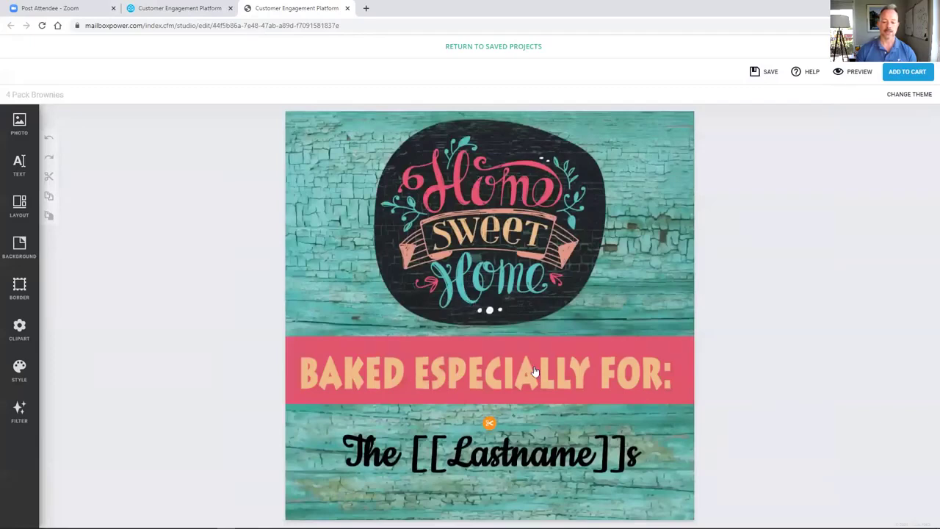
- Change the name line under the "BAKED ESPECIALLY FOR:" banner to "The [[firstname]] & [[spousename]]"
{"action": "left_click", "coordinate": [521, 455]}
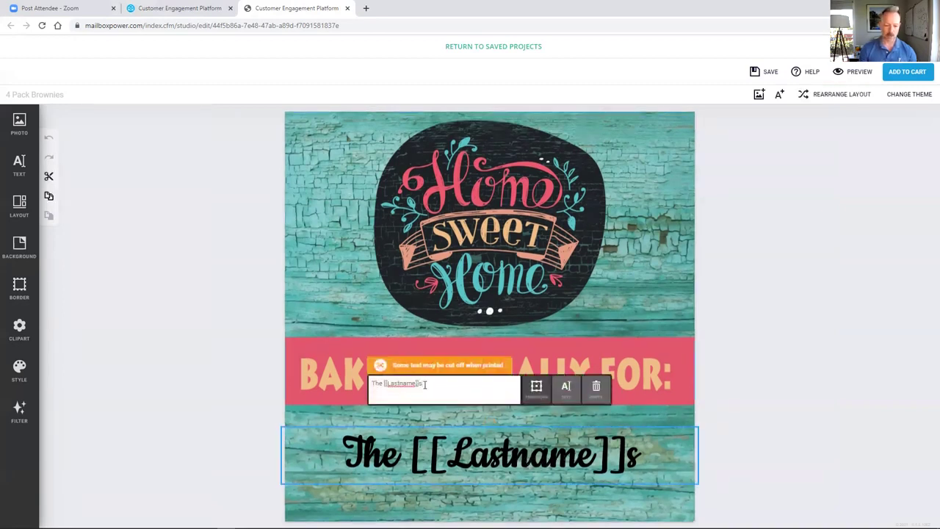
{"action": "key", "text": "BackSpace"}
{"action": "key", "text": "BackSpace"}
{"action": "key", "text": "BackSpace"}
{"action": "key", "text": "BackSpace"}
{"action": "key", "text": "BackSpace"}
{"action": "key", "text": "BackSpace"}
{"action": "key", "text": "BackSpace"}
{"action": "key", "text": "BackSpace"}
{"action": "key", "text": "BackSpace"}
{"action": "key", "text": "BackSpace"}
{"action": "key", "text": "BackSpace"}
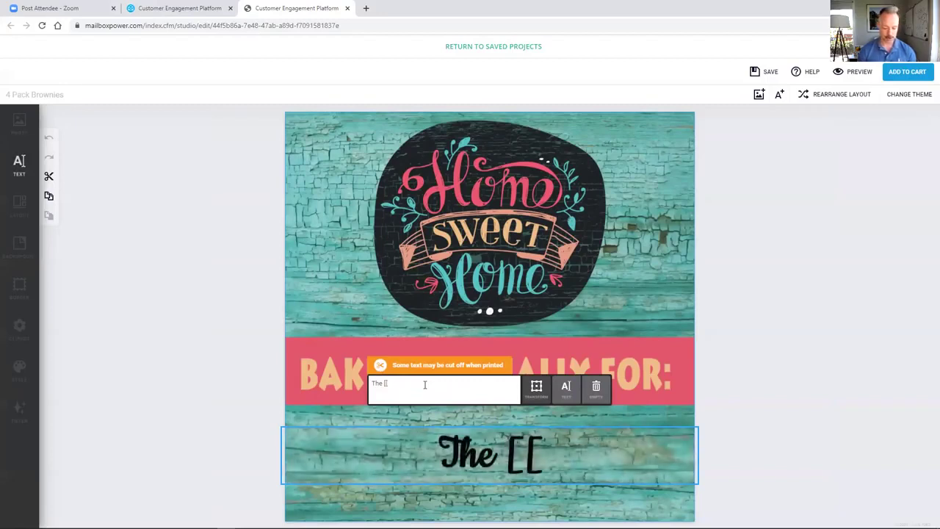
{"action": "type", "text": "firstname"}
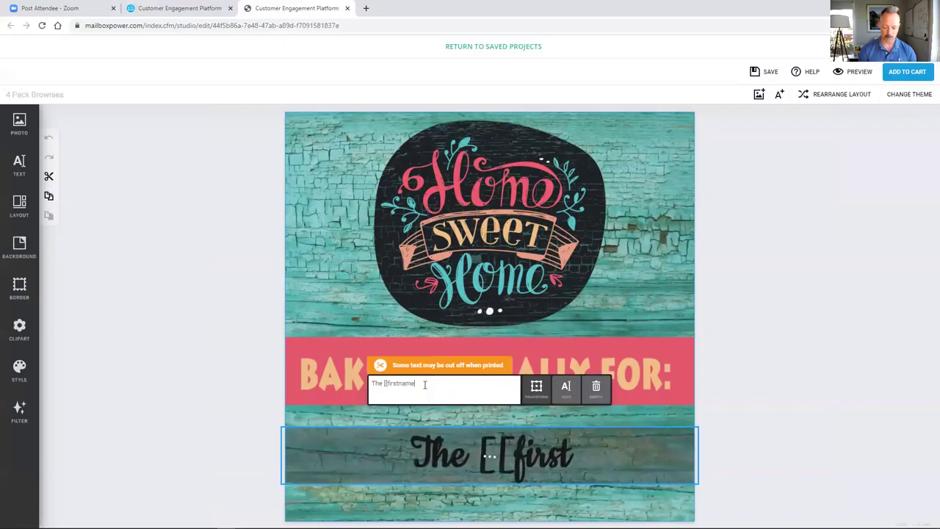
{"action": "type", "text": "]]"}
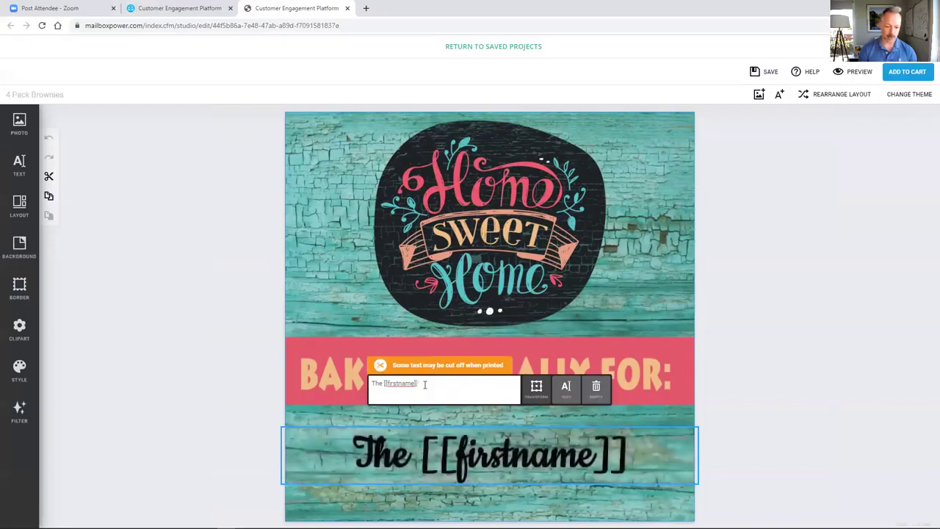
{"action": "type", "text": " & [[spousen"}
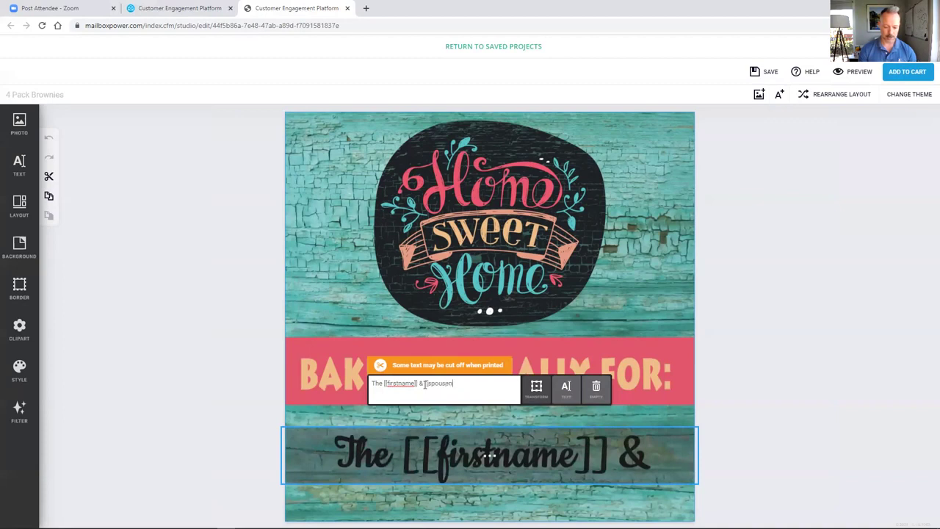
{"action": "type", "text": "ame]]"}
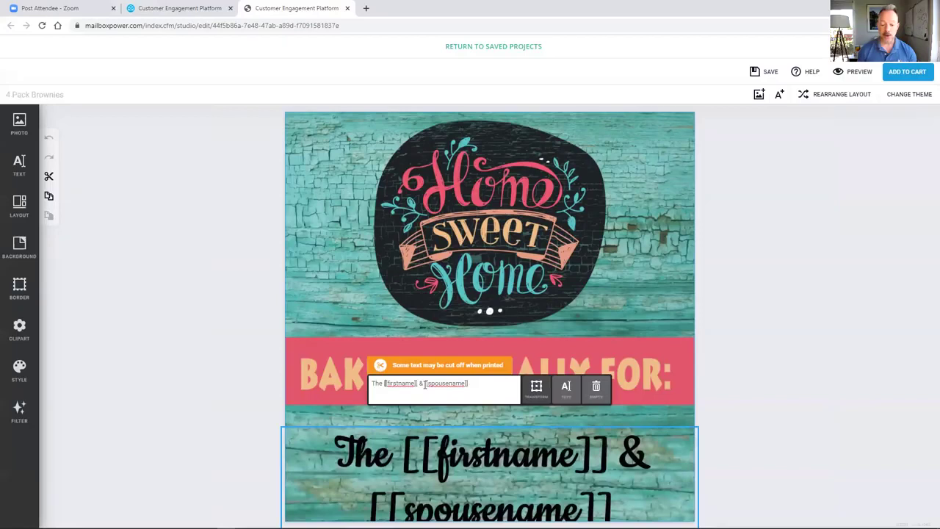
- Remove the leading "The" from the brownie label's name line
{"action": "key", "text": "Home"}
{"action": "key", "text": "Delete"}
{"action": "key", "text": "Delete"}
{"action": "key", "text": "Delete"}
{"action": "key", "text": "Delete"}
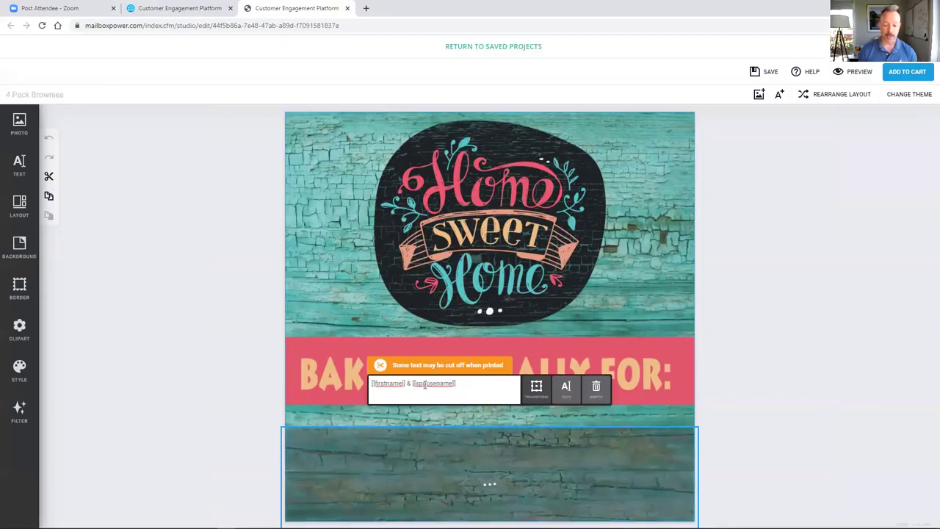
- Set the font size of the brownie label's name line to 14
{"action": "left_click", "coordinate": [566, 388]}
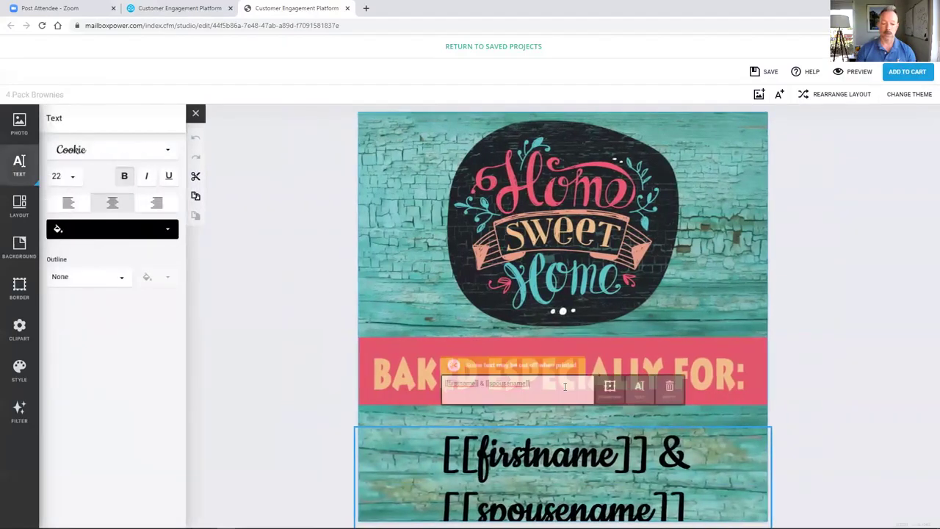
{"action": "left_click", "coordinate": [72, 176]}
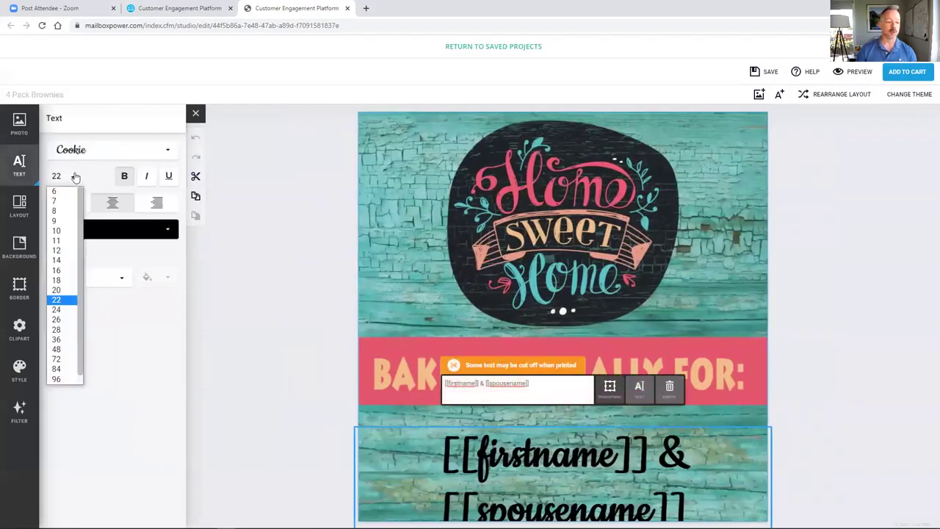
{"action": "left_click", "coordinate": [56, 260]}
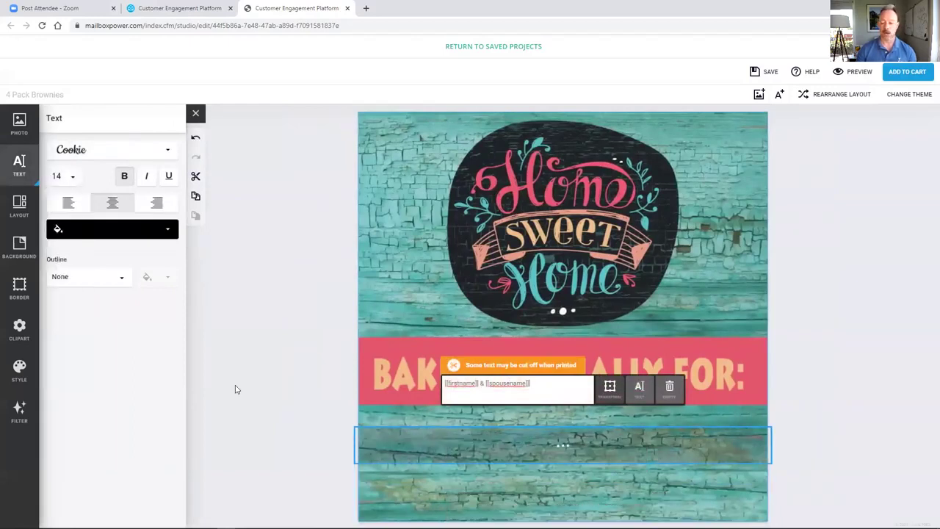
- Narrow the name text box from both sides to fit inside the label, and centre it slightly lower beneath the banner
{"action": "left_click", "coordinate": [613, 388]}
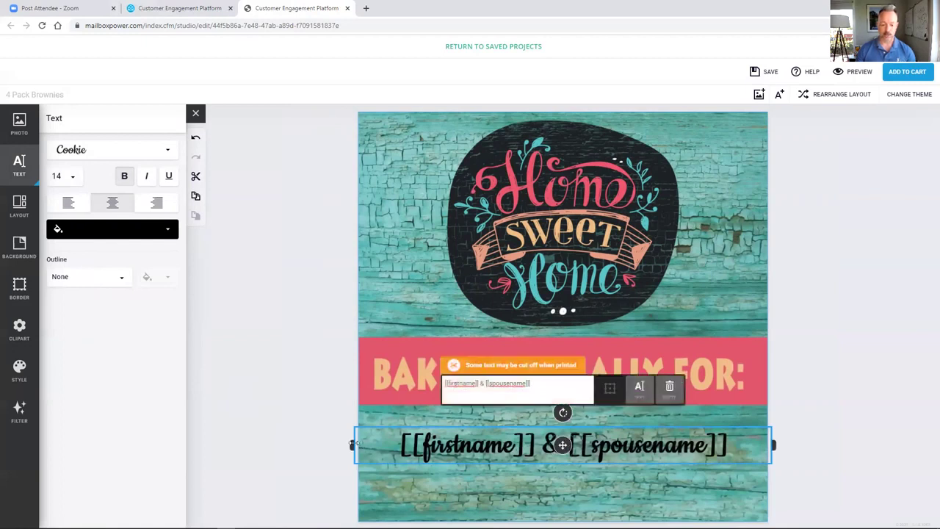
{"action": "left_click_drag", "start_coordinate": [352, 445], "coordinate": [385, 433]}
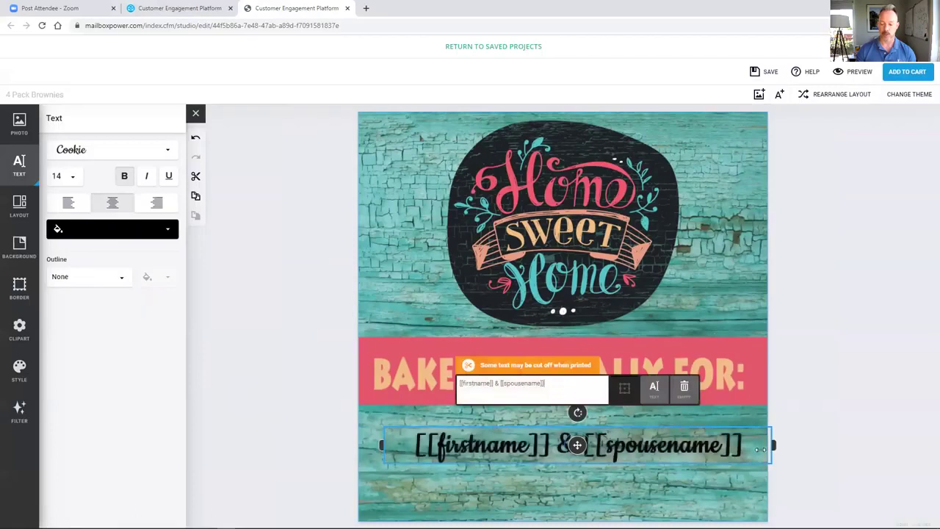
{"action": "left_click_drag", "start_coordinate": [775, 445], "coordinate": [755, 448]}
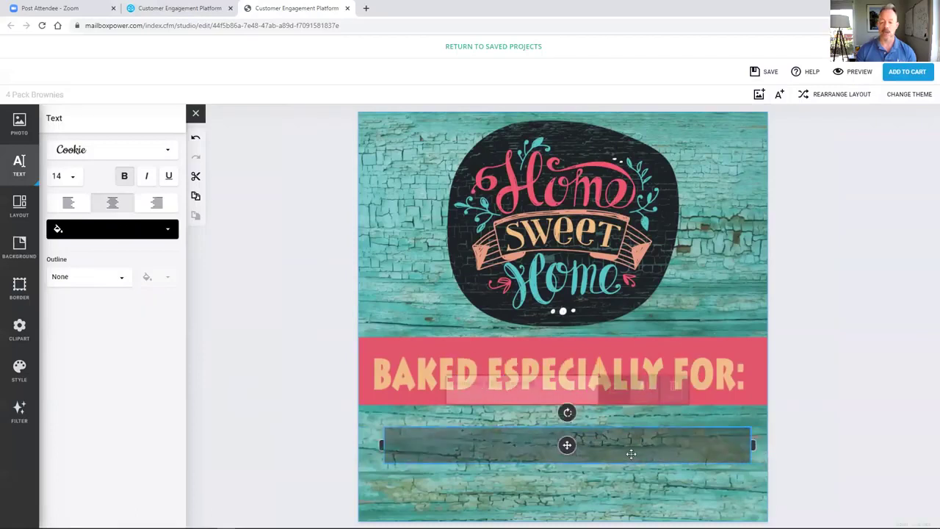
{"action": "left_click_drag", "start_coordinate": [566, 444], "coordinate": [562, 454]}
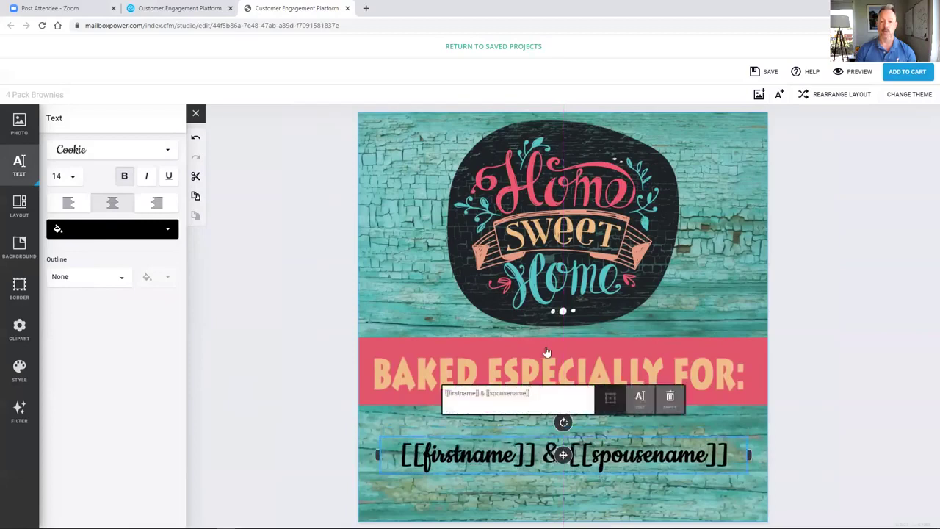
{"action": "left_click", "coordinate": [486, 395]}
{"action": "left_click", "coordinate": [345, 263]}
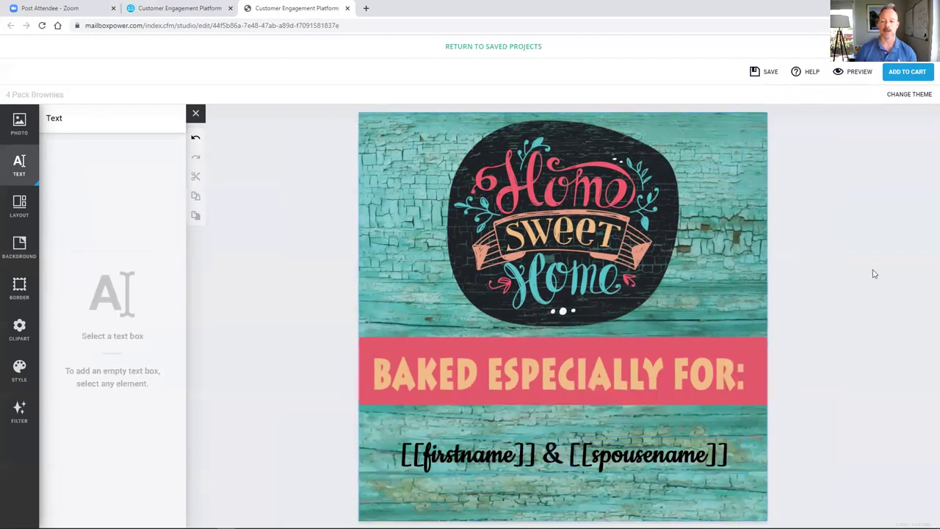
- Save the brownie label project and close its editor to return to the Edit Shipment page
{"action": "left_click", "coordinate": [765, 72]}
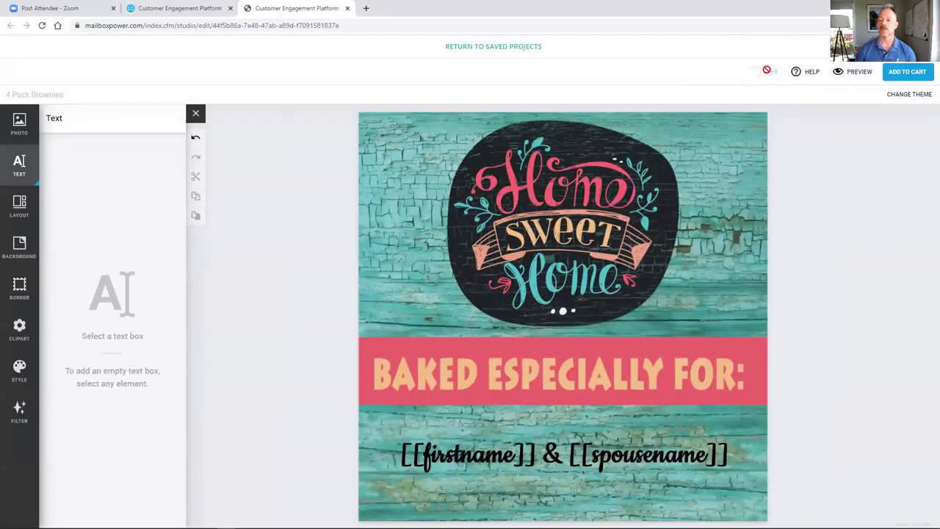
{"action": "left_click", "coordinate": [180, 9]}
{"action": "left_click", "coordinate": [288, 8]}
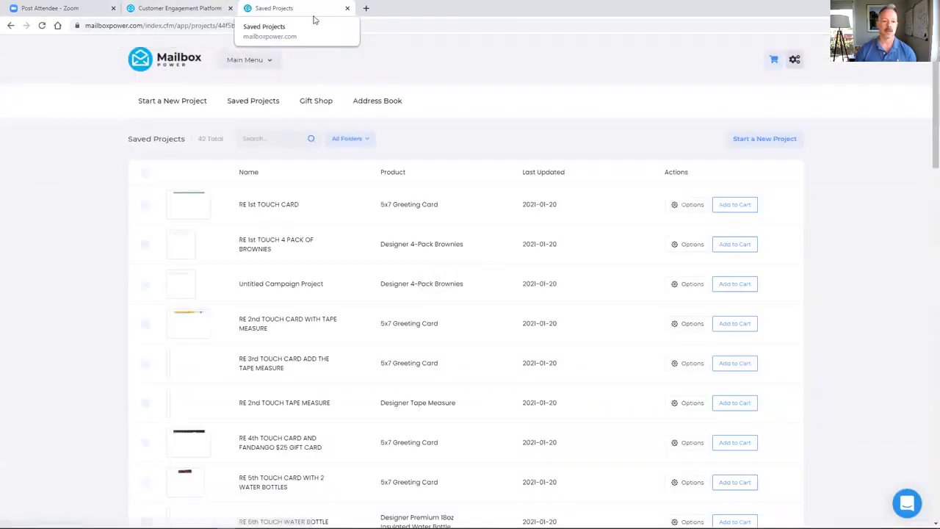
{"action": "left_click", "coordinate": [348, 8]}
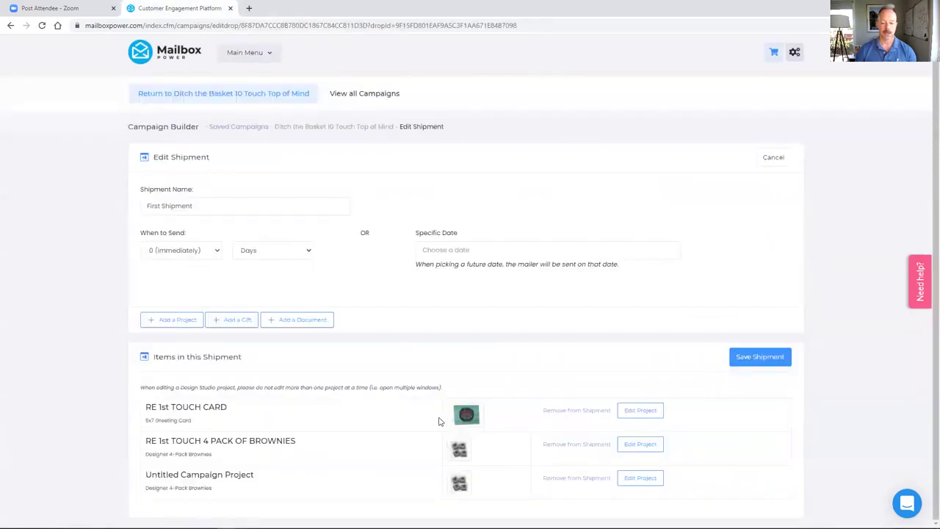
- Open the Untitled Campaign Project brownie label and replace its name line with "[[firstname]] & [[spousename]]"
{"action": "left_click", "coordinate": [640, 479]}
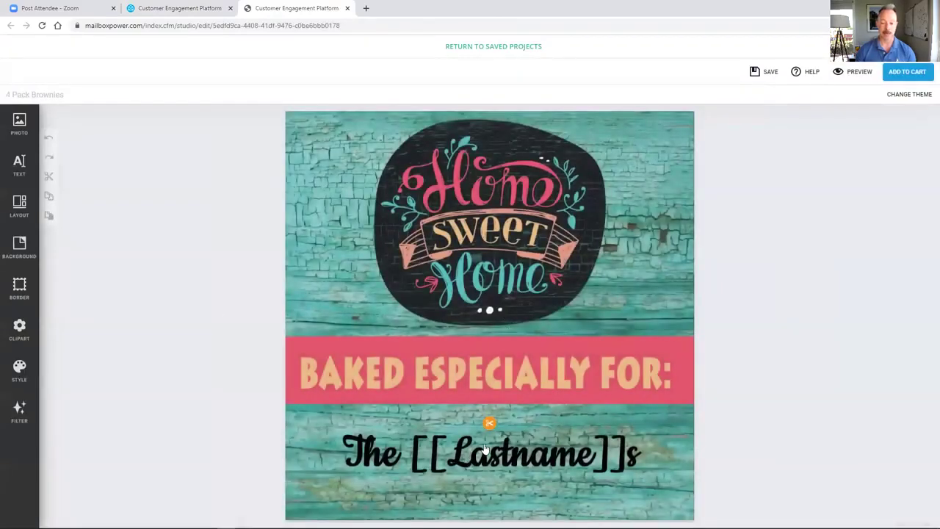
{"action": "left_click", "coordinate": [512, 454]}
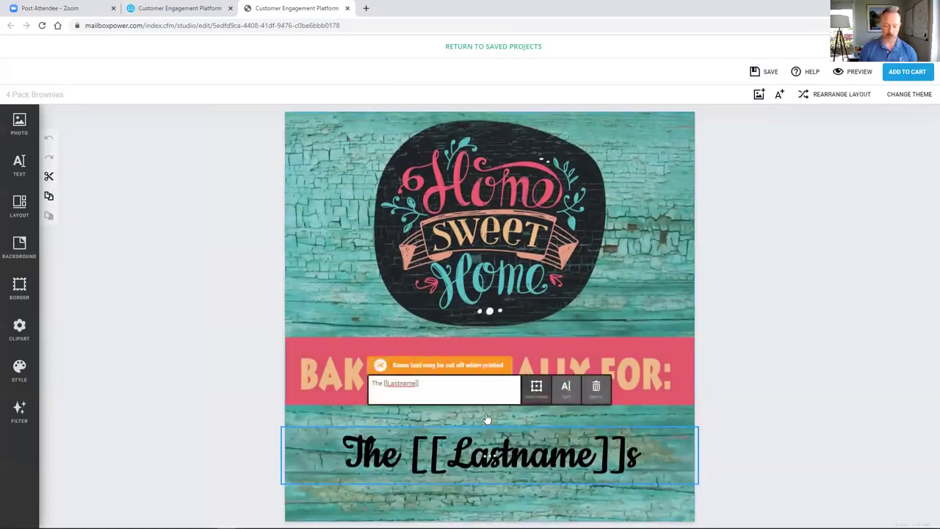
{"action": "key", "text": "BackSpace"}
{"action": "key", "text": "BackSpace"}
{"action": "key", "text": "BackSpace"}
{"action": "key", "text": "BackSpace"}
{"action": "key", "text": "BackSpace"}
{"action": "key", "text": "BackSpace"}
{"action": "key", "text": "BackSpace"}
{"action": "key", "text": "BackSpace"}
{"action": "key", "text": "BackSpace"}
{"action": "key", "text": "BackSpace"}
{"action": "key", "text": "BackSpace"}
{"action": "key", "text": "BackSpace"}
{"action": "key", "text": "BackSpace"}
{"action": "key", "text": "BackSpace"}
{"action": "key", "text": "BackSpace"}
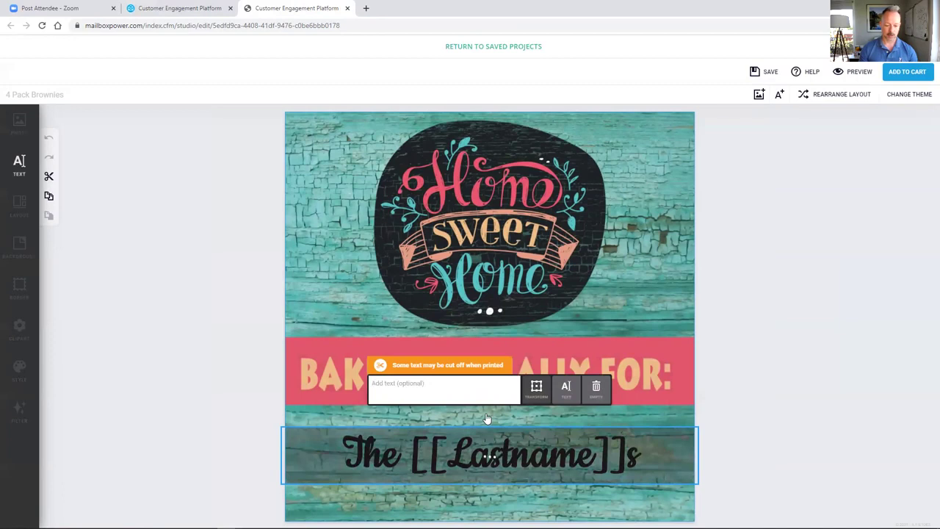
{"action": "type", "text": "[[first"}
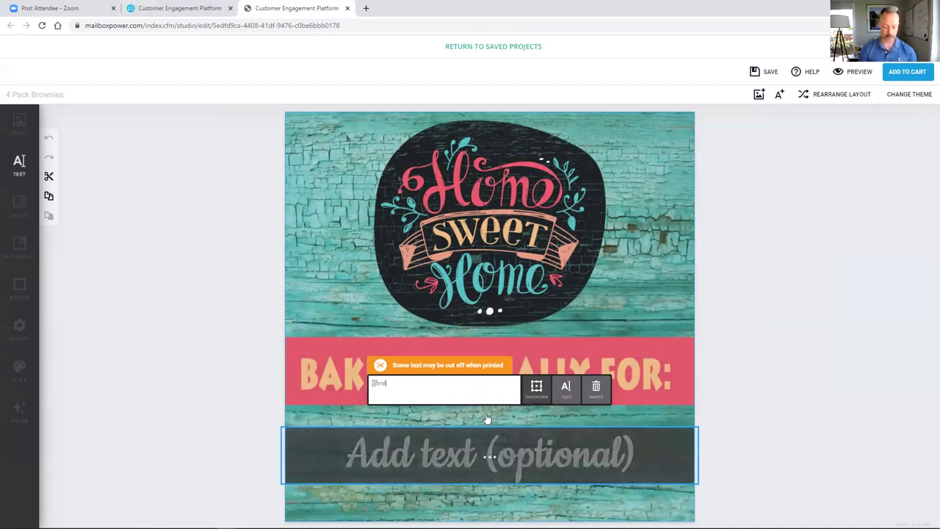
{"action": "type", "text": "name]] & [[spousename"}
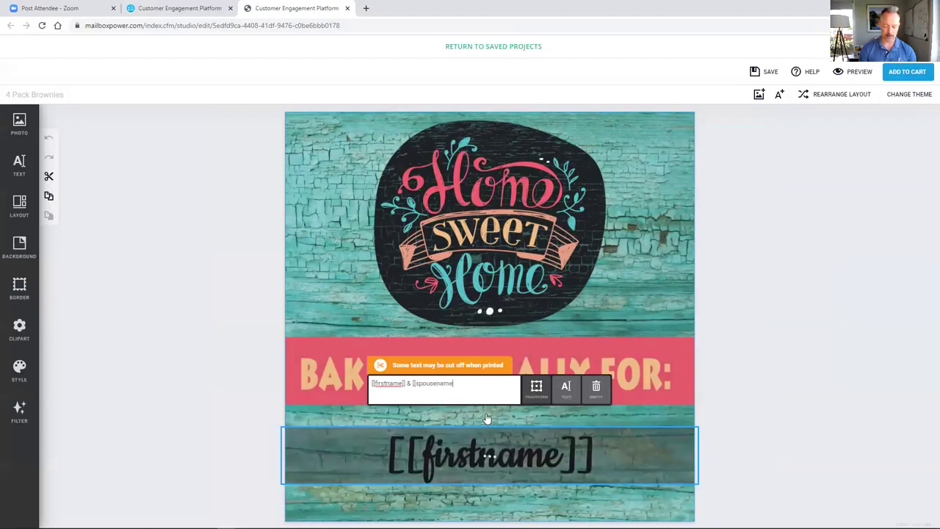
{"action": "type", "text": "]]"}
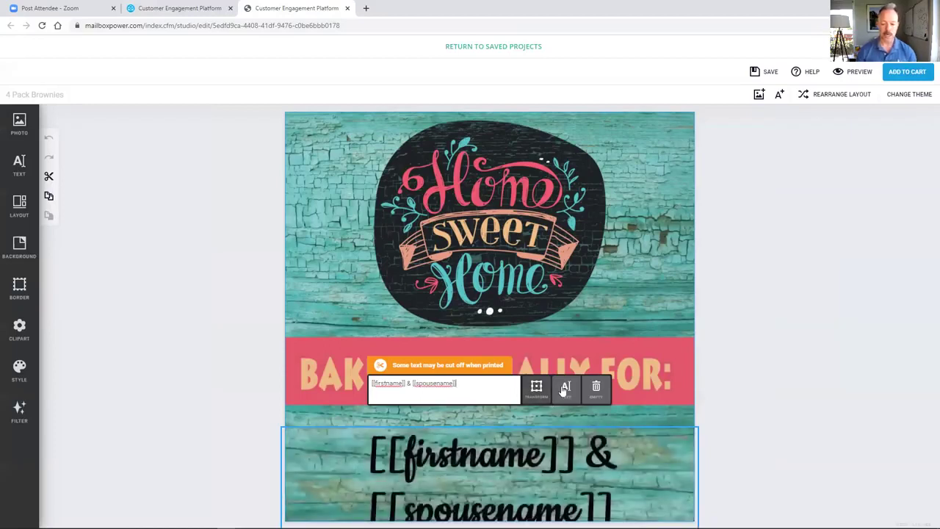
- Set the font size of the label's "[[firstname]] & [[spousename]]" line to 14
{"action": "left_click", "coordinate": [566, 389]}
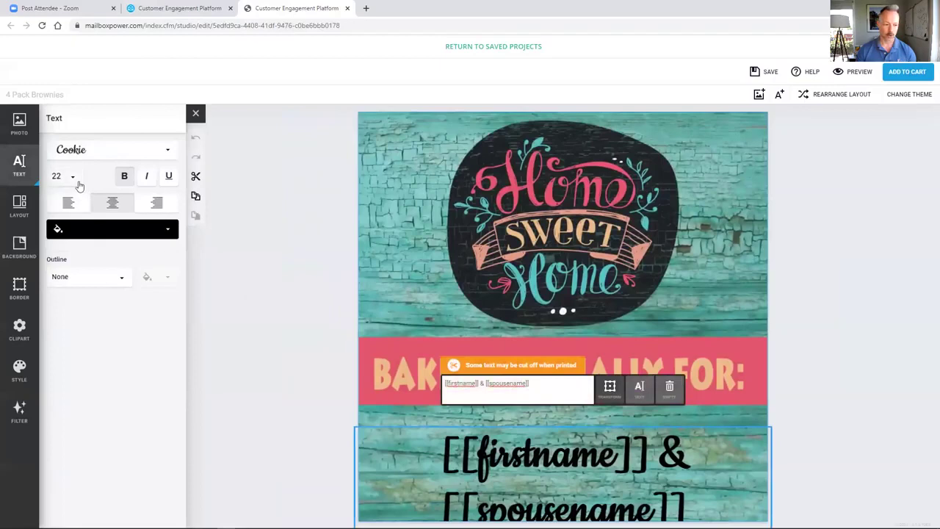
{"action": "left_click", "coordinate": [73, 179]}
{"action": "left_click", "coordinate": [66, 270]}
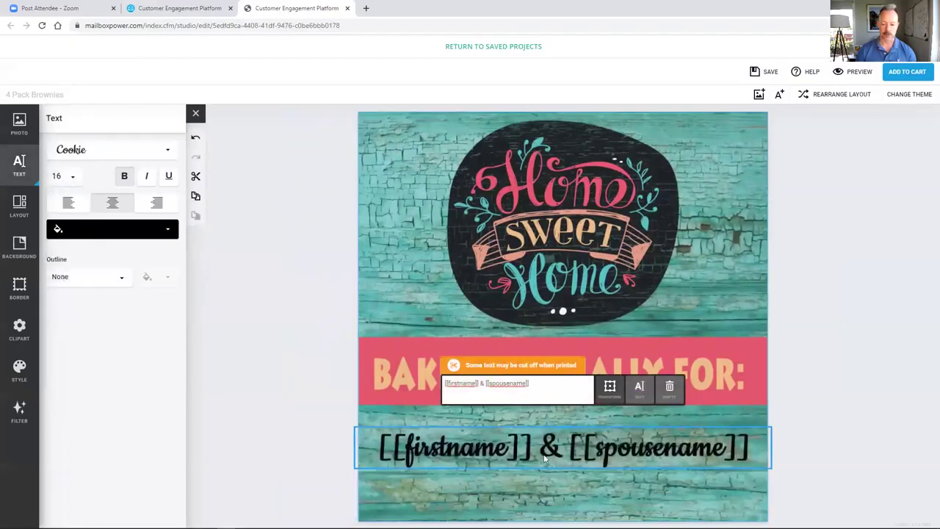
{"action": "left_click", "coordinate": [67, 177]}
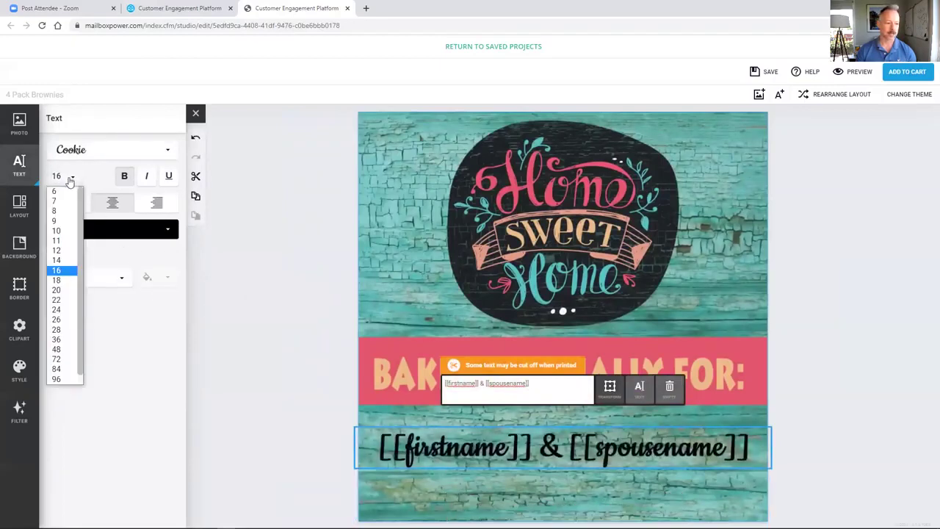
{"action": "left_click", "coordinate": [63, 262]}
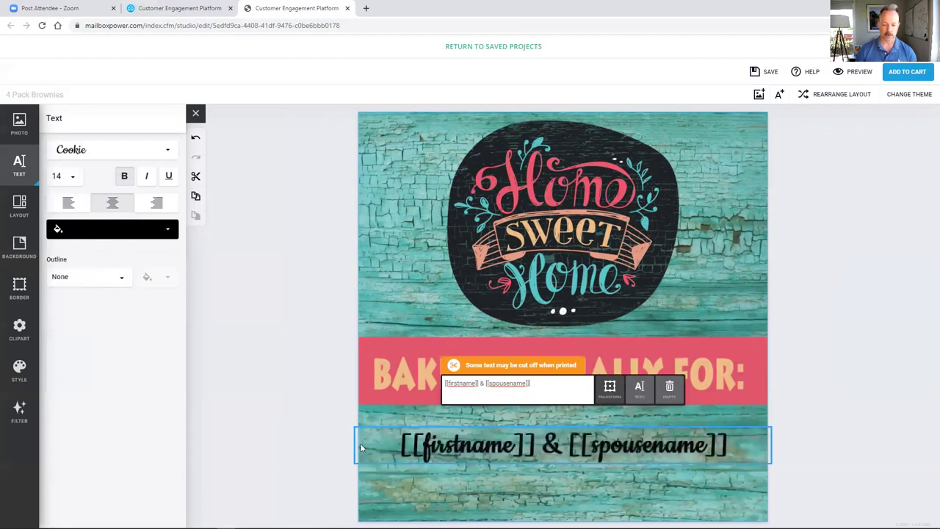
- Narrow the label's name text box from both sides to fit inside the label, and raise it slightly towards the banner
{"action": "left_click", "coordinate": [612, 391]}
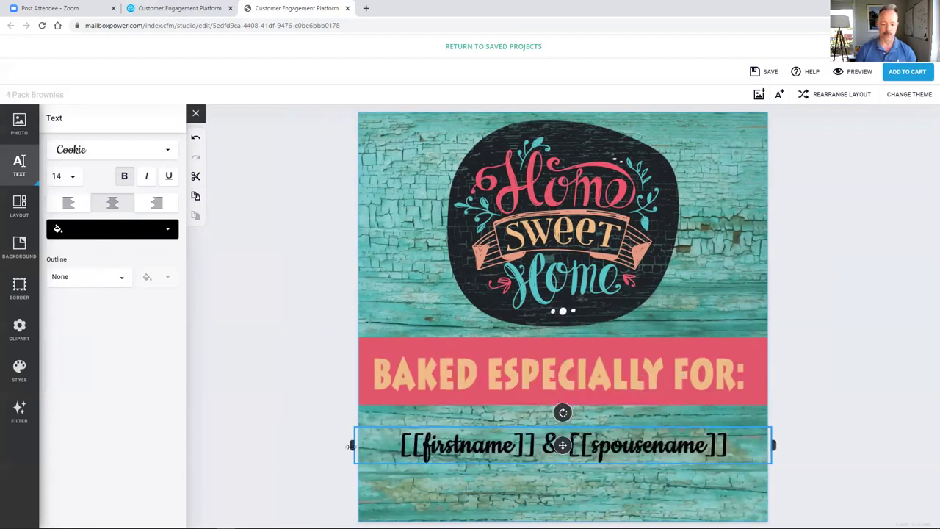
{"action": "left_click_drag", "start_coordinate": [350, 444], "coordinate": [369, 440]}
{"action": "left_click_drag", "start_coordinate": [772, 444], "coordinate": [759, 451]}
{"action": "left_click_drag", "start_coordinate": [565, 445], "coordinate": [564, 439]}
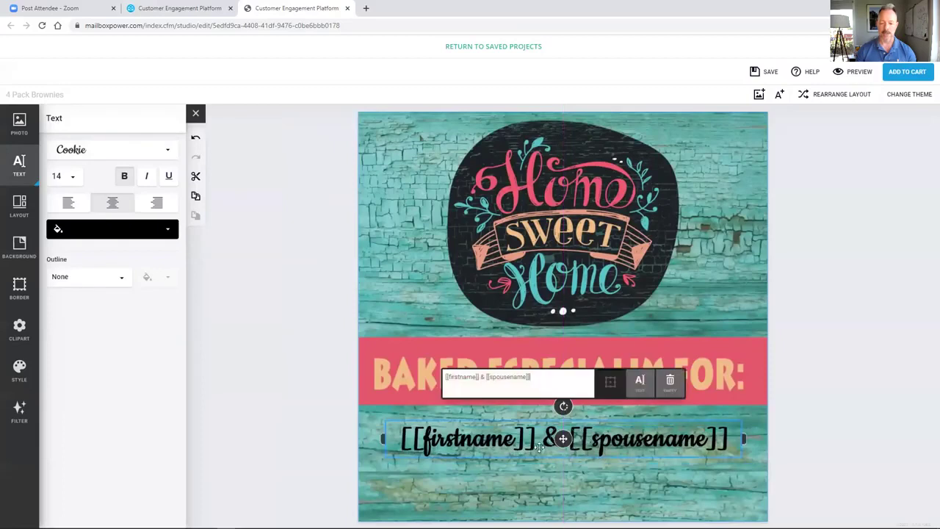
- Save the brownie label project, leave its editor, and go back to the Edit Shipment page
{"action": "left_click", "coordinate": [767, 72]}
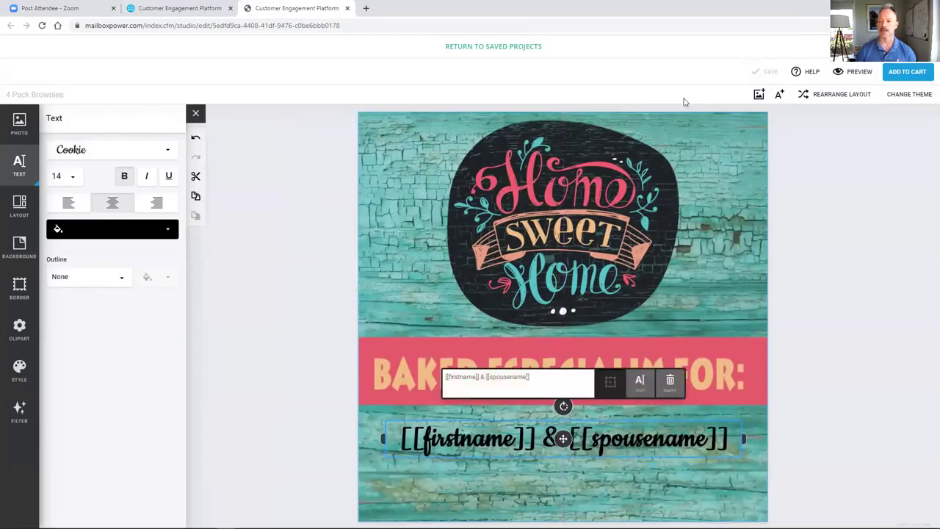
{"action": "left_click", "coordinate": [492, 47]}
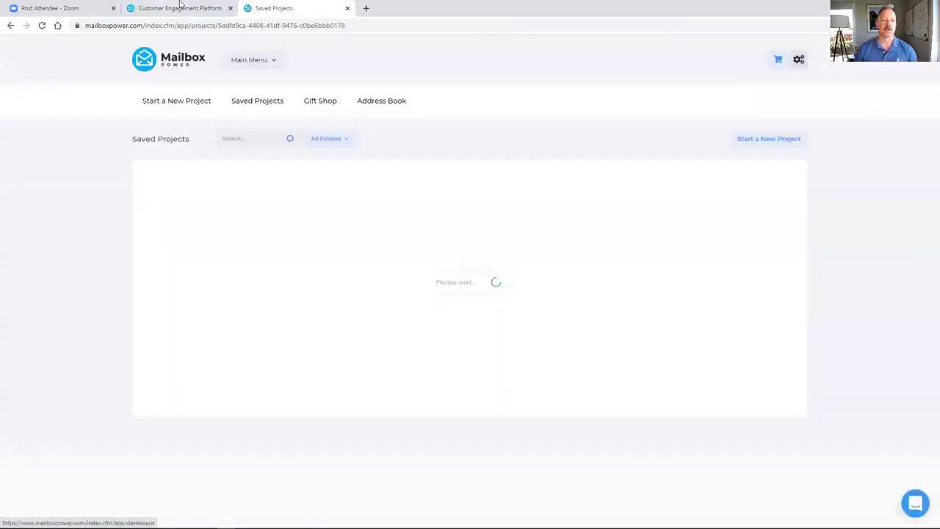
{"action": "left_click", "coordinate": [179, 9]}
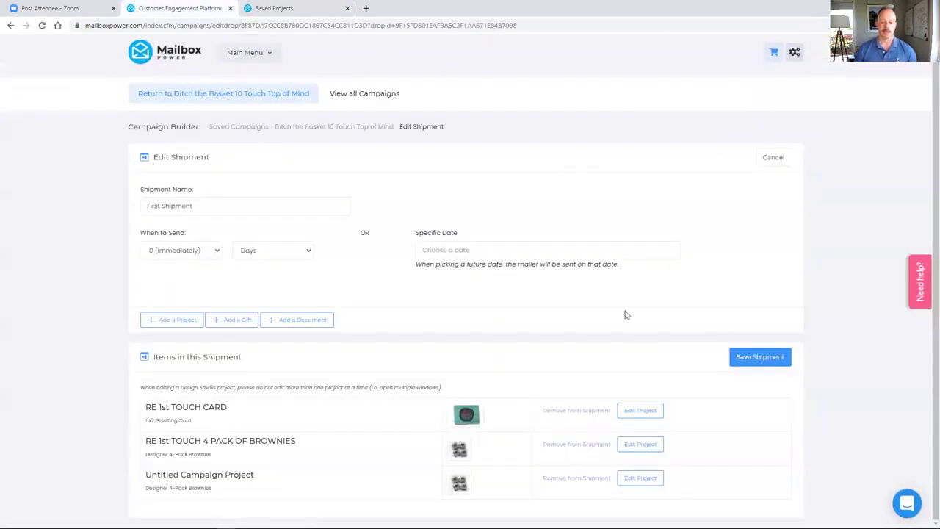
- Review the inside message of the RE 1st TOUCH CARD, save the project and close the extra browser tabs
{"action": "left_click", "coordinate": [641, 410]}
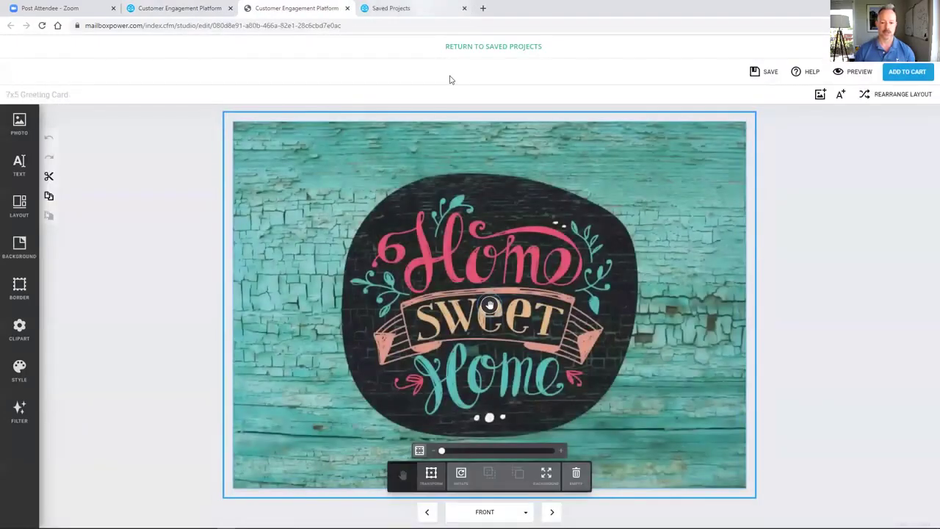
{"action": "left_click", "coordinate": [552, 512]}
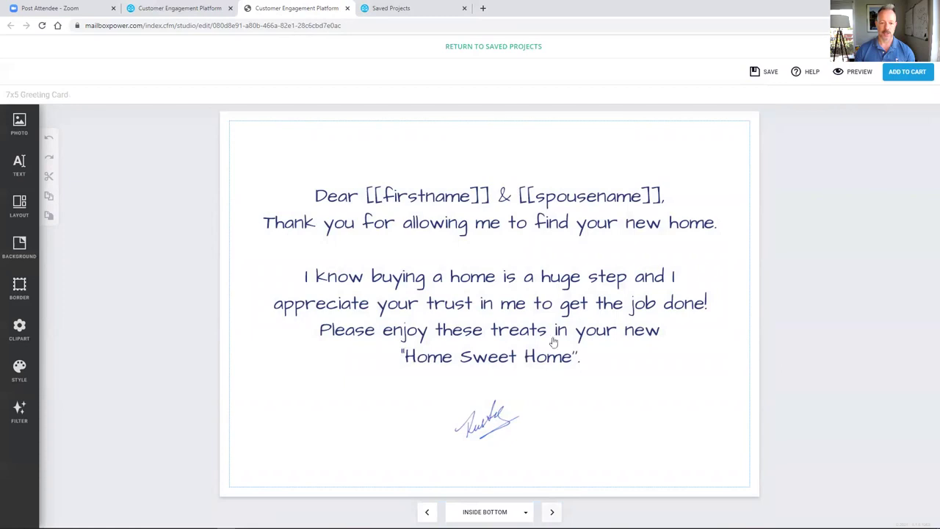
{"action": "left_click", "coordinate": [765, 72]}
{"action": "left_click", "coordinate": [348, 8]}
{"action": "left_click", "coordinate": [348, 8]}
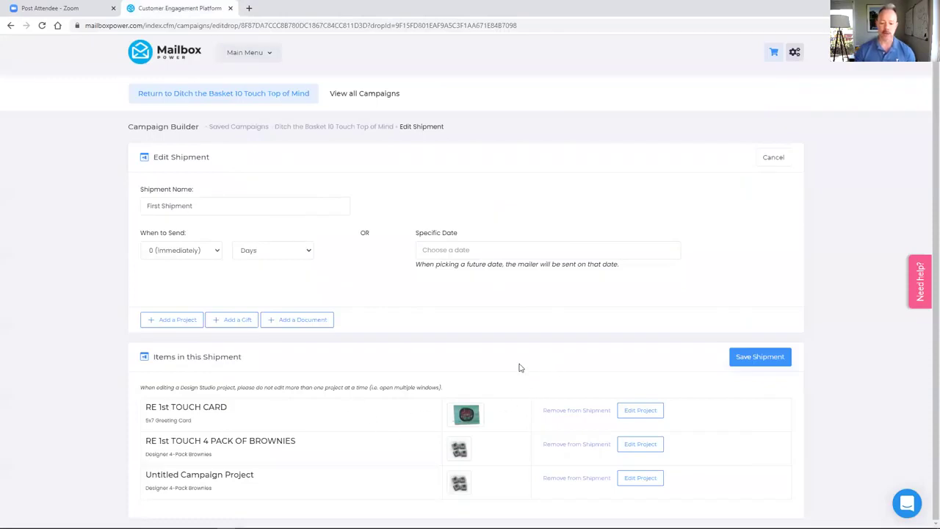
- Save the first shipment and open the Second Shipment of the campaign for editing
{"action": "left_click", "coordinate": [757, 357]}
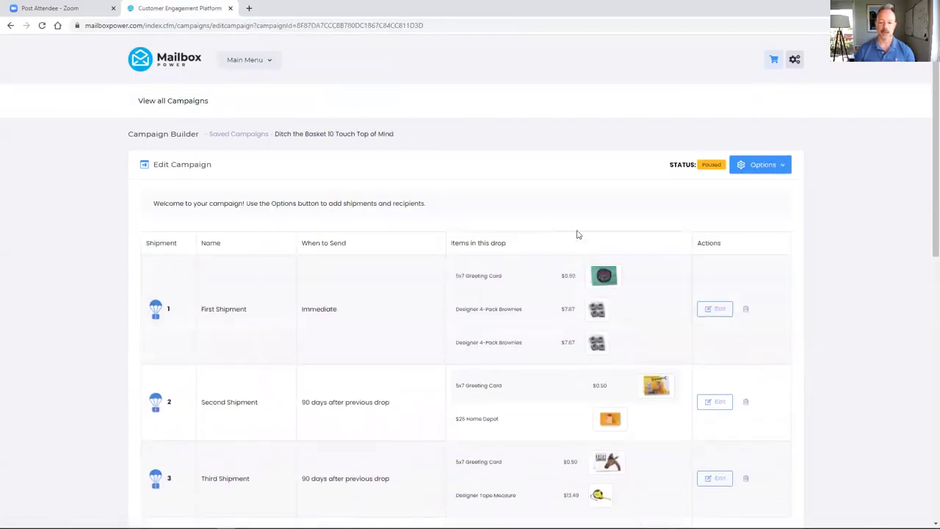
{"action": "scroll", "coordinate": [514, 288], "scroll_direction": "down", "scroll_amount": 2}
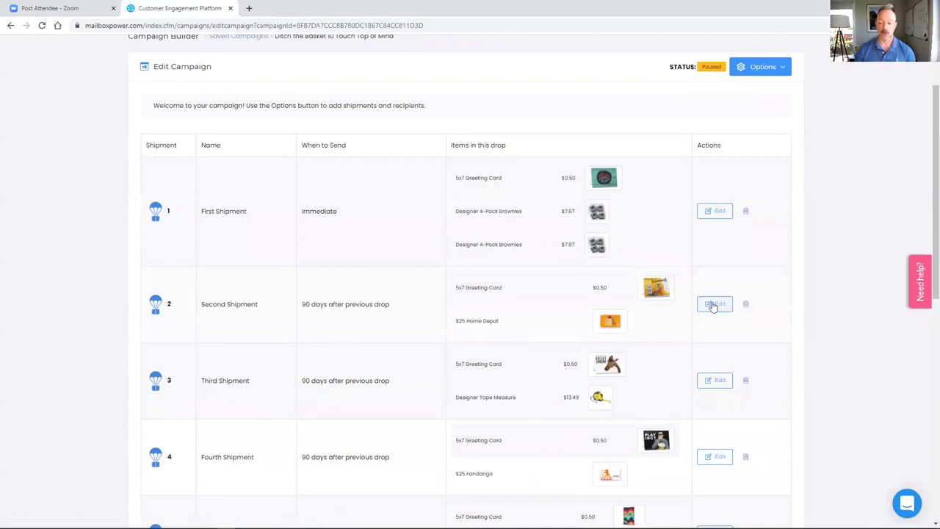
{"action": "scroll", "coordinate": [434, 294], "scroll_direction": "down", "scroll_amount": 2}
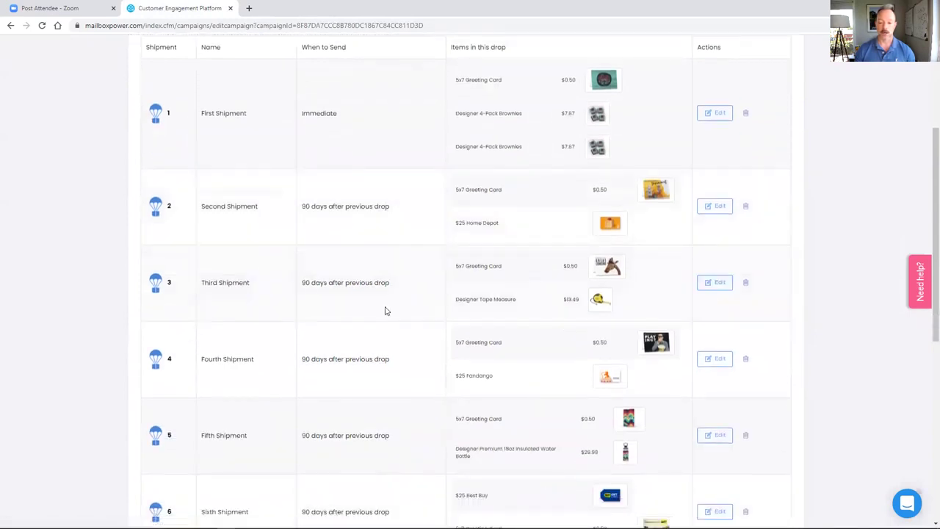
{"action": "scroll", "coordinate": [397, 294], "scroll_direction": "down", "scroll_amount": 2}
{"action": "scroll", "coordinate": [514, 235], "scroll_direction": "up", "scroll_amount": 3}
{"action": "left_click", "coordinate": [713, 239]}
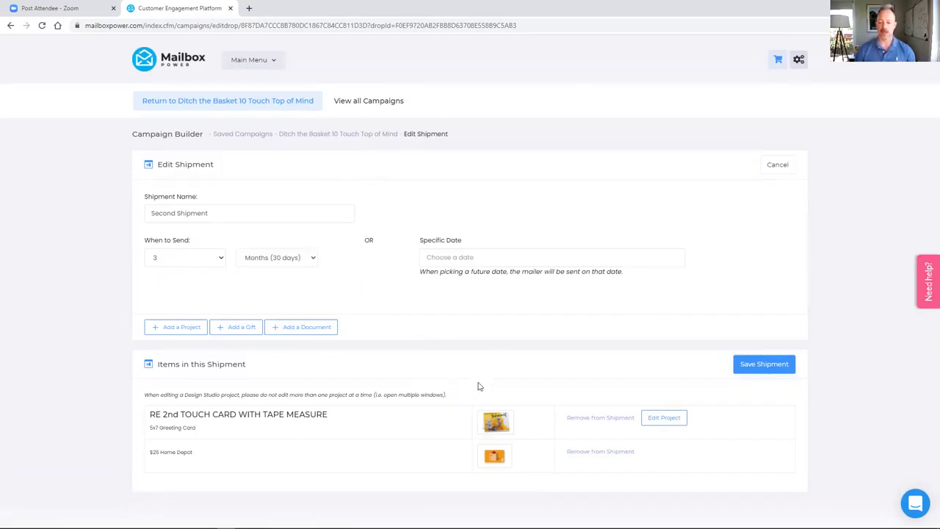
- Open the RE 2nd TOUCH CARD WITH TAPE MEASURE project and go to its inside bottom page
{"action": "left_click", "coordinate": [665, 419]}
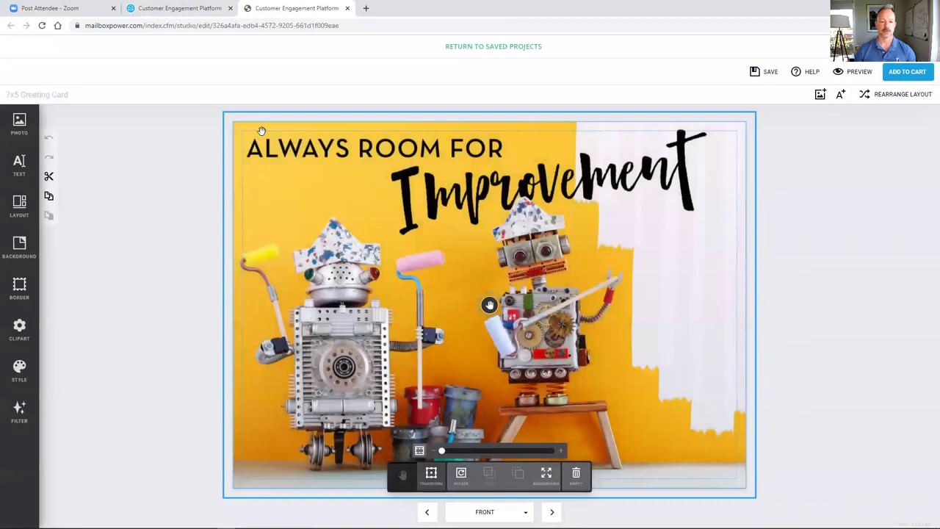
{"action": "left_click", "coordinate": [553, 513]}
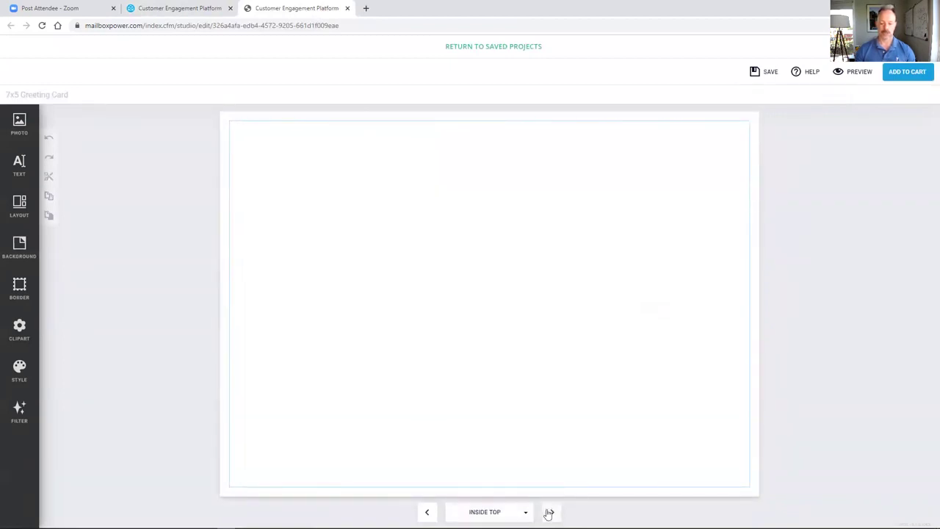
{"action": "left_click", "coordinate": [551, 512]}
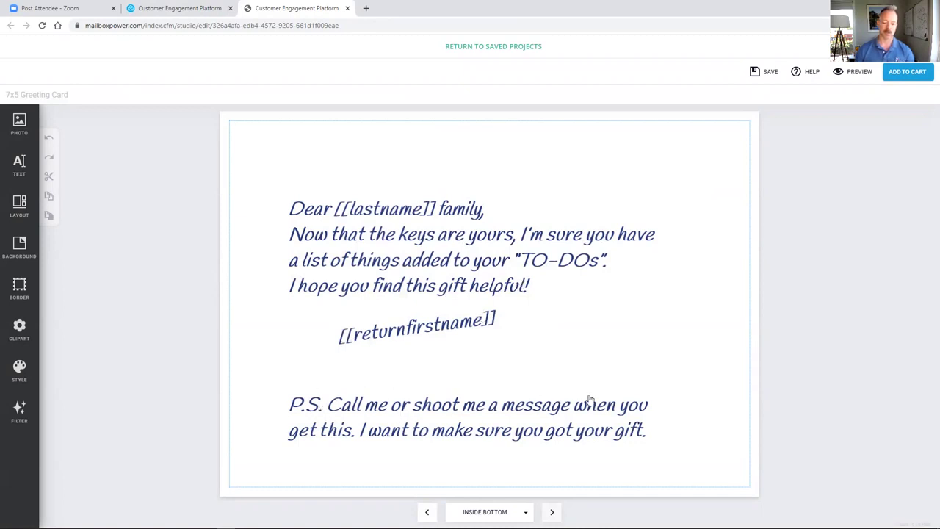
- Reword the end of the card's P.S. to read "I want to make sure your gift arrived safely!"
{"action": "left_click", "coordinate": [526, 429]}
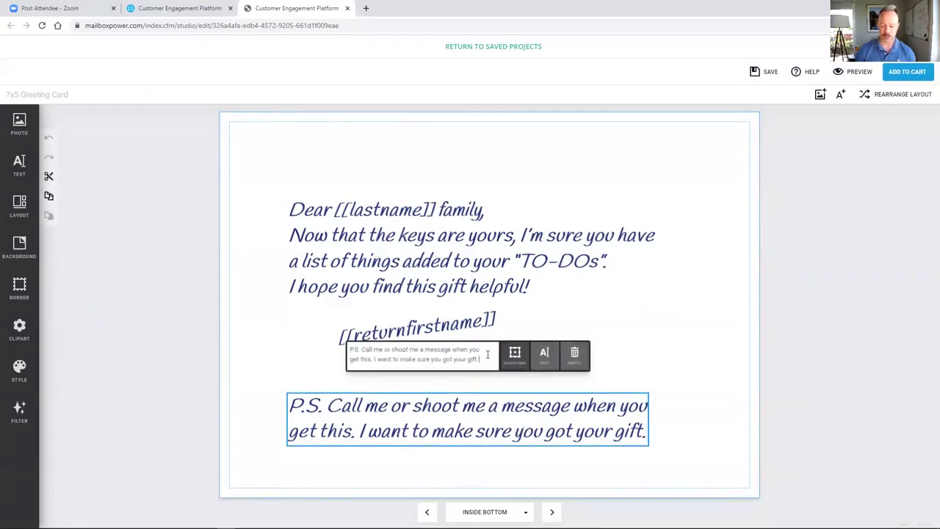
{"action": "key", "text": "BackSpace"}
{"action": "key", "text": "BackSpace"}
{"action": "key", "text": "BackSpace"}
{"action": "key", "text": "BackSpace"}
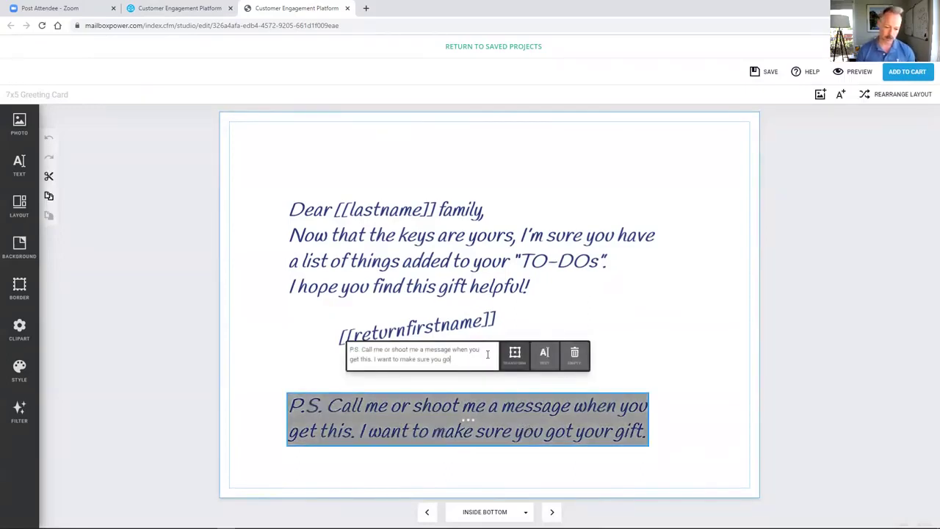
{"action": "key", "text": "BackSpace"}
{"action": "key", "text": "BackSpace"}
{"action": "key", "text": "BackSpace"}
{"action": "key", "text": "BackSpace"}
{"action": "key", "text": "BackSpace"}
{"action": "key", "text": "BackSpace"}
{"action": "key", "text": "BackSpace"}
{"action": "type", "text": "your gift arri"}
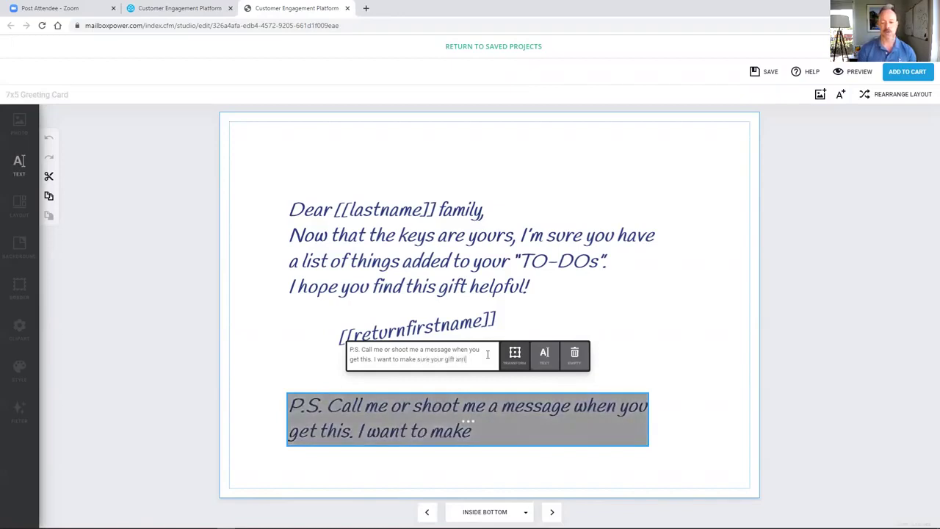
{"action": "type", "text": "ved safely!"}
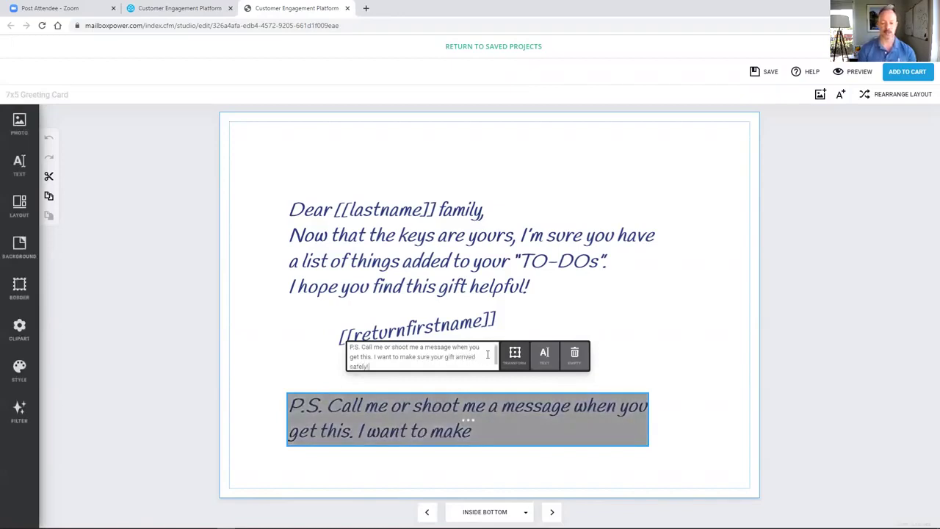
- Widen the P.S. text box on both sides so its text fits on two lines
{"action": "left_click", "coordinate": [508, 365]}
{"action": "left_click_drag", "start_coordinate": [287, 431], "coordinate": [264, 432]}
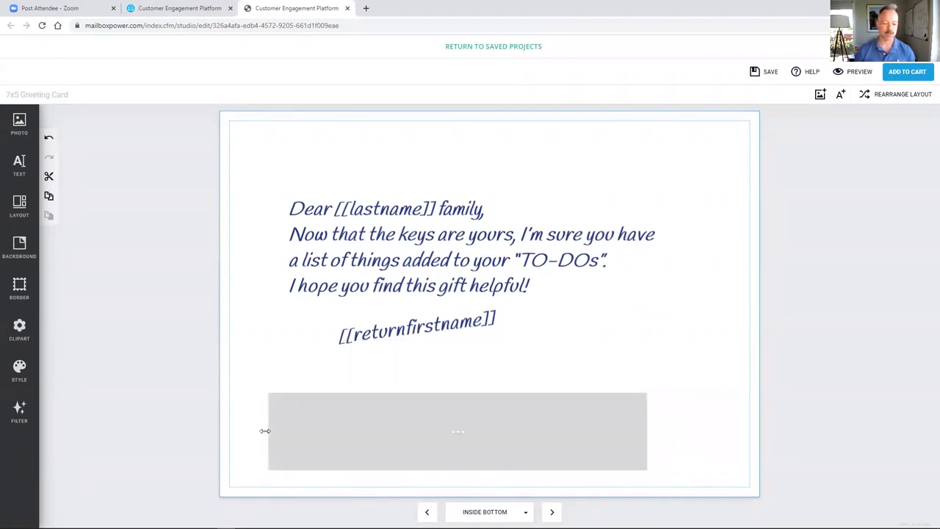
{"action": "left_click_drag", "start_coordinate": [650, 417], "coordinate": [714, 414]}
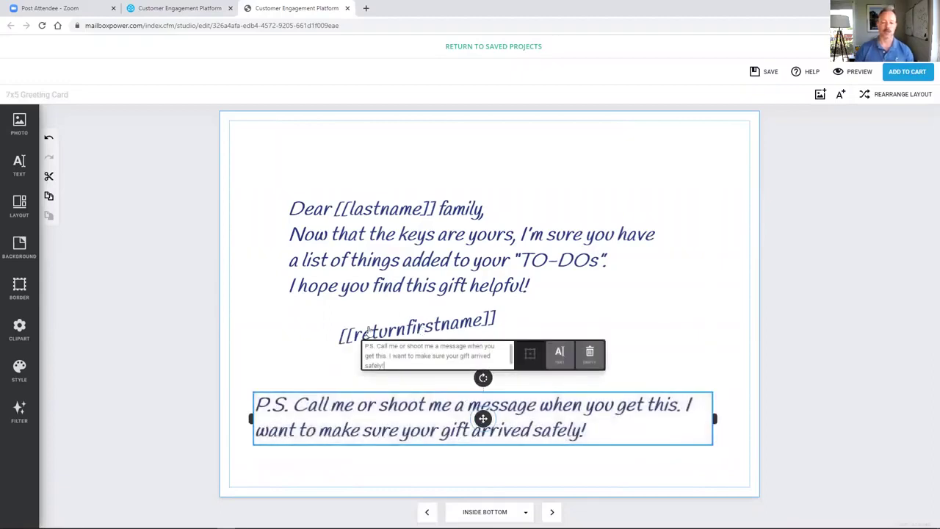
- Go to the greeting card's back page to check it, and save the card project
{"action": "left_click", "coordinate": [552, 512]}
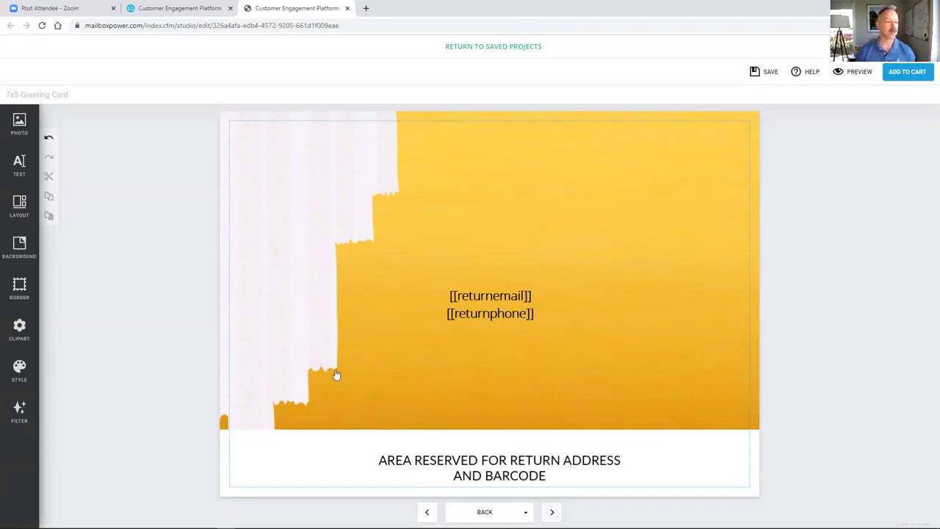
{"action": "left_click", "coordinate": [767, 70]}
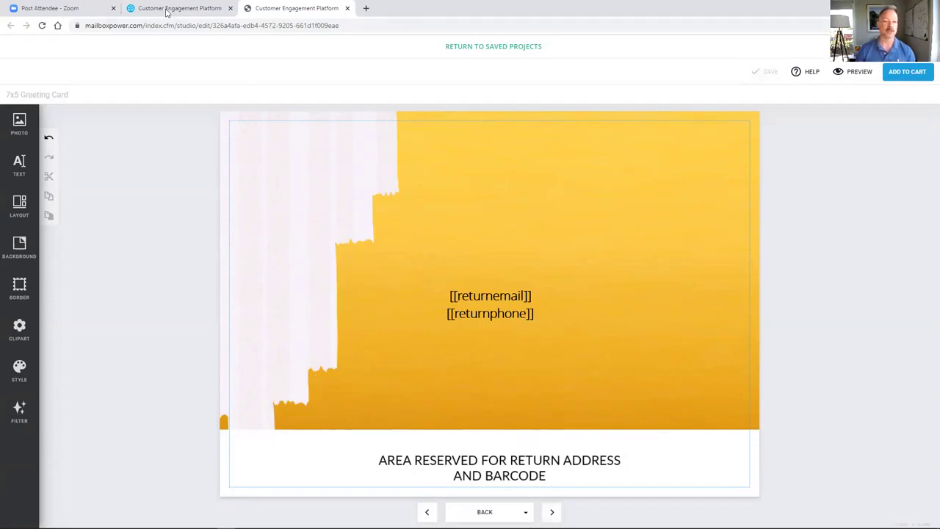
- Return to the Edit Shipment page and remove the $25 Home Depot gift card from the second shipment
{"action": "left_click", "coordinate": [167, 9]}
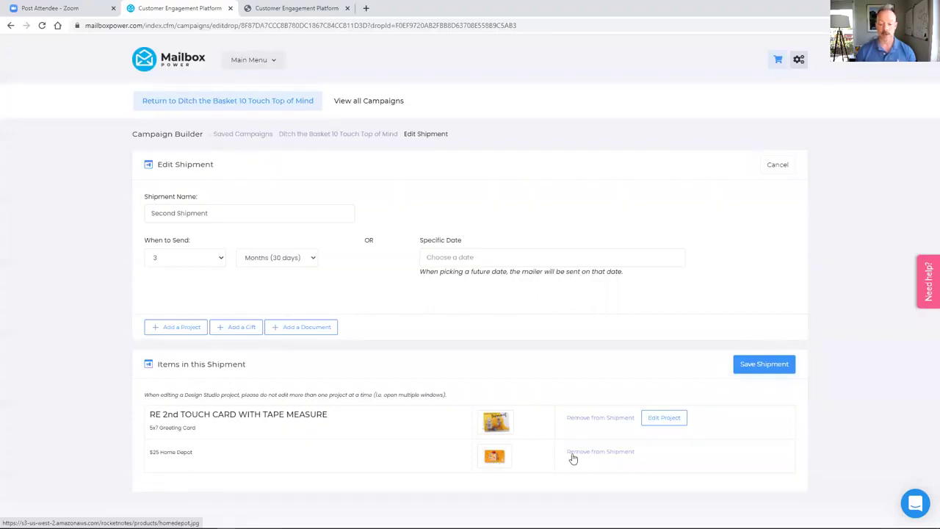
{"action": "left_click", "coordinate": [601, 452]}
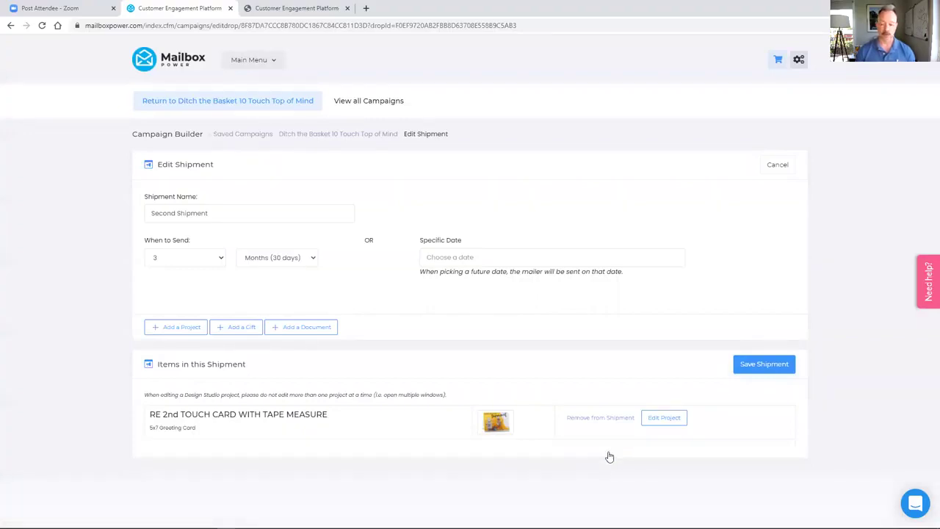
- Search the saved projects for "tape" and add the RE 10 Touch 3 designer tape measure to the second shipment
{"action": "left_click", "coordinate": [182, 329]}
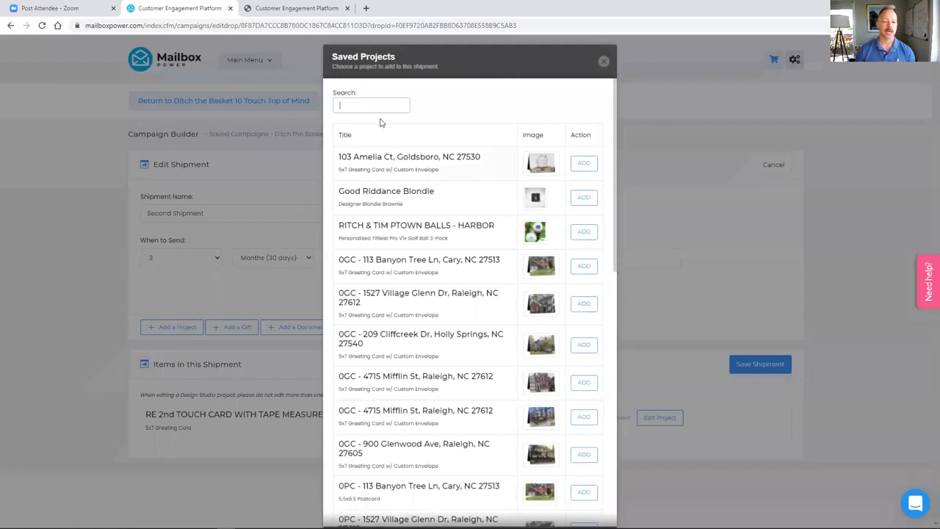
{"action": "type", "text": "tape"}
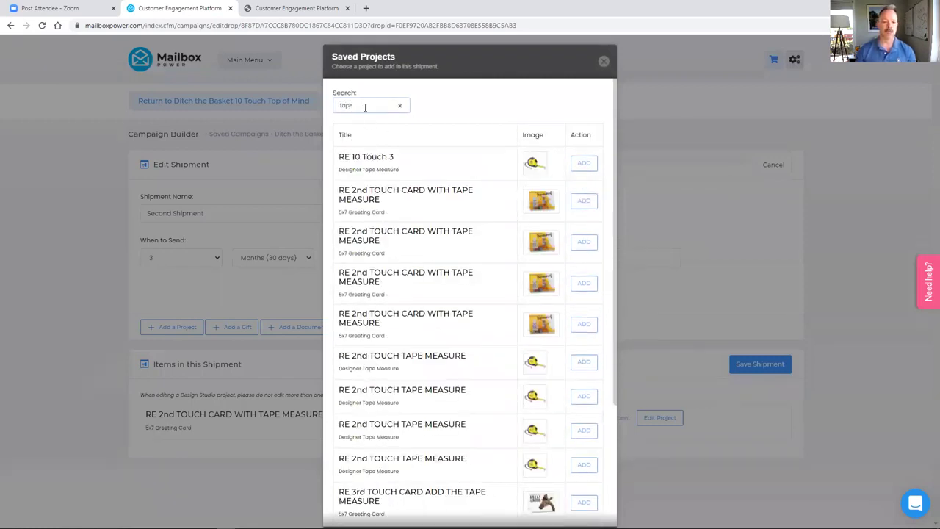
{"action": "left_click", "coordinate": [584, 163]}
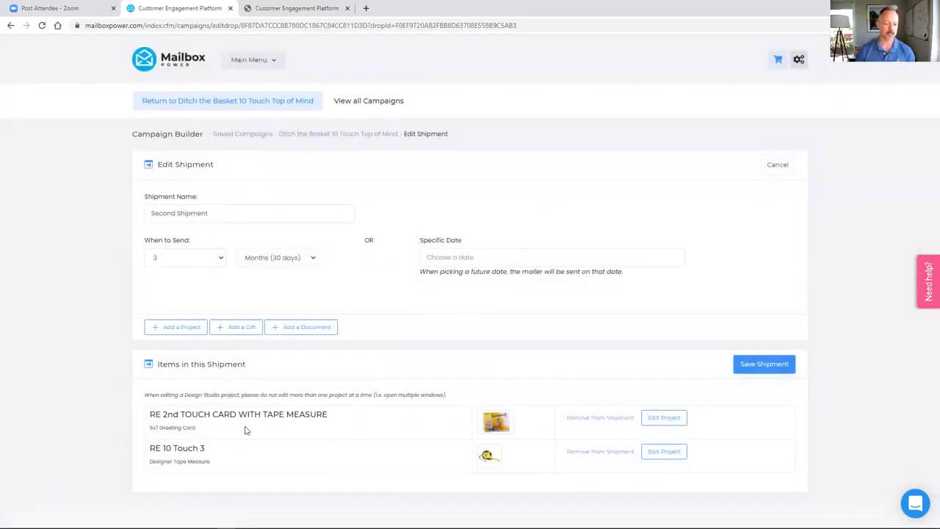
- Preview the RE 10 Touch 3 tape measure design, and save the second shipment
{"action": "left_click", "coordinate": [488, 456]}
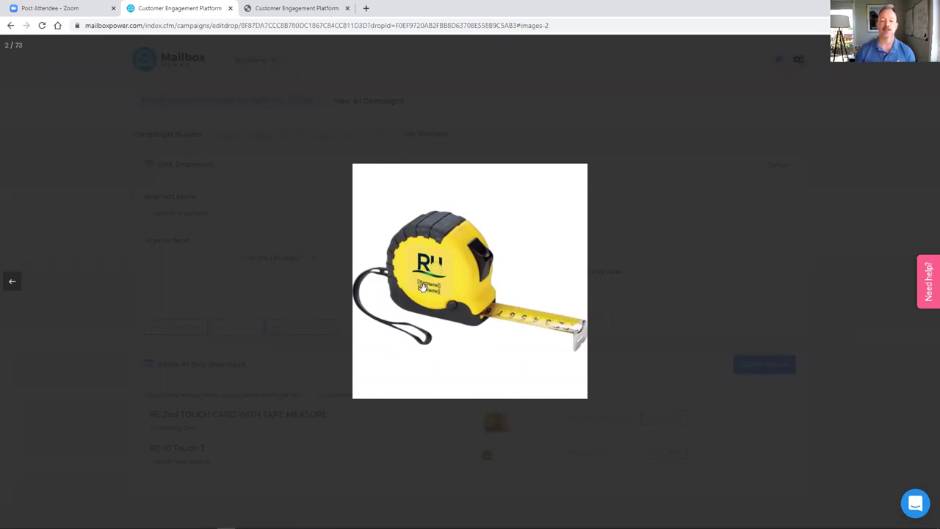
{"action": "left_click", "coordinate": [627, 204]}
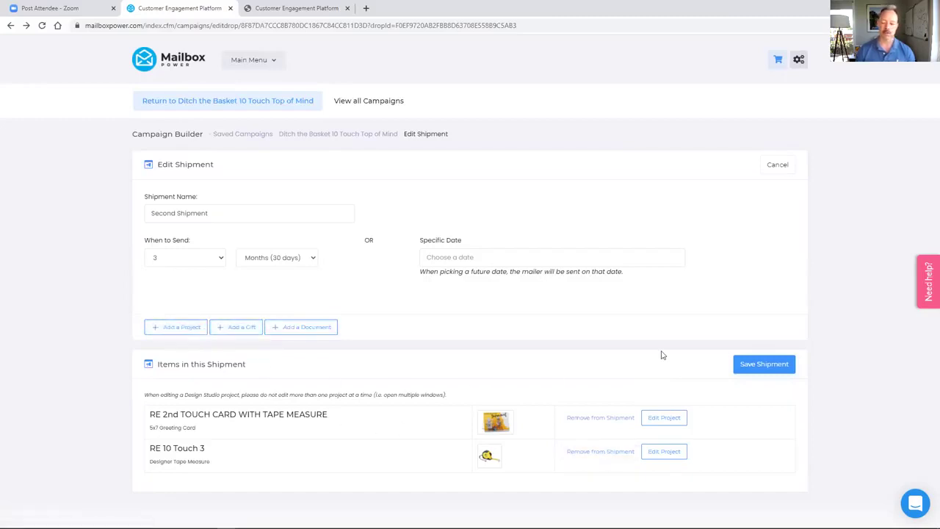
{"action": "left_click", "coordinate": [766, 368]}
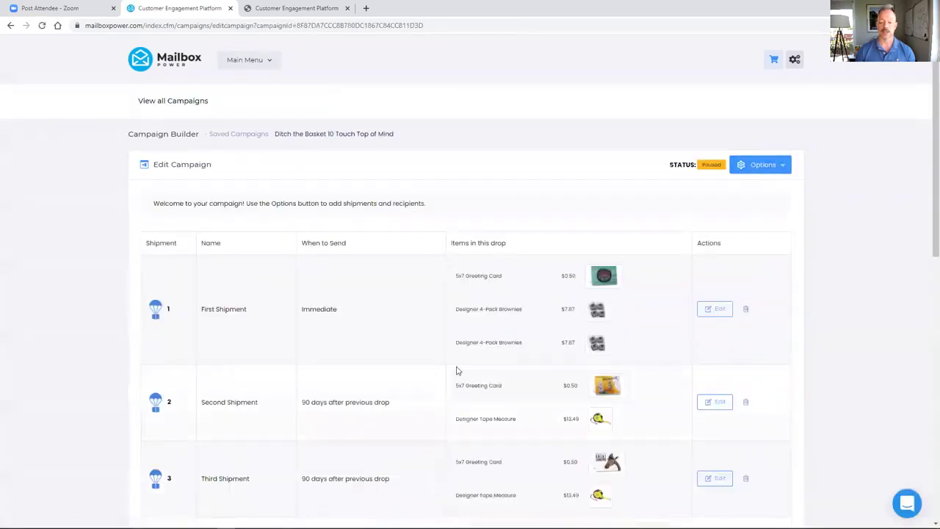
- Open the third shipment's 5x7 greeting card project for editing and go to its back page
{"action": "scroll", "coordinate": [455, 365], "scroll_direction": "down", "scroll_amount": 1}
{"action": "scroll", "coordinate": [456, 365], "scroll_direction": "down", "scroll_amount": 3}
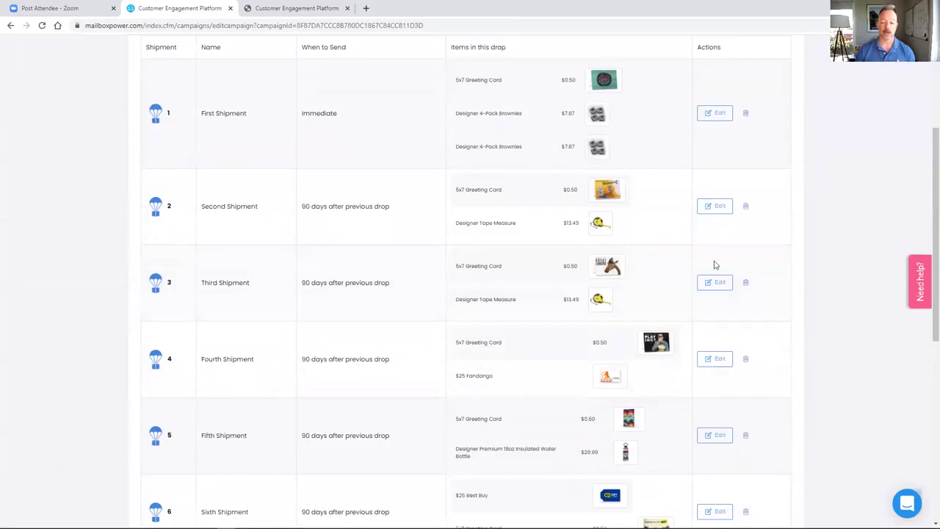
{"action": "left_click", "coordinate": [723, 278]}
{"action": "scroll", "coordinate": [653, 265], "scroll_direction": "down", "scroll_amount": 1}
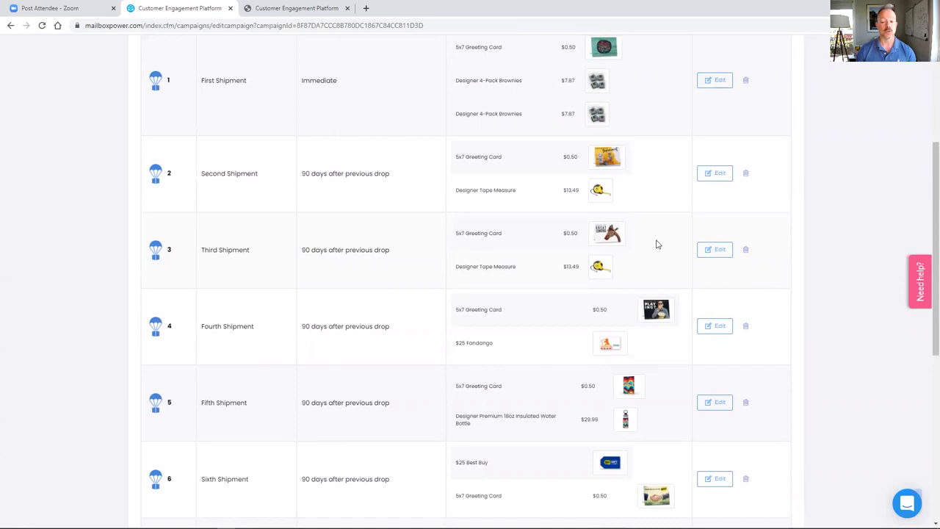
{"action": "left_click", "coordinate": [715, 249]}
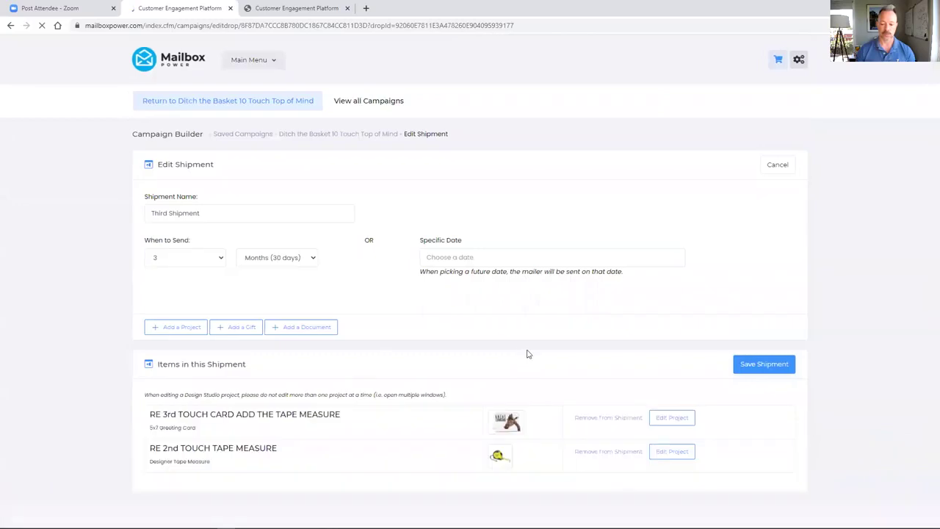
{"action": "left_click", "coordinate": [673, 416]}
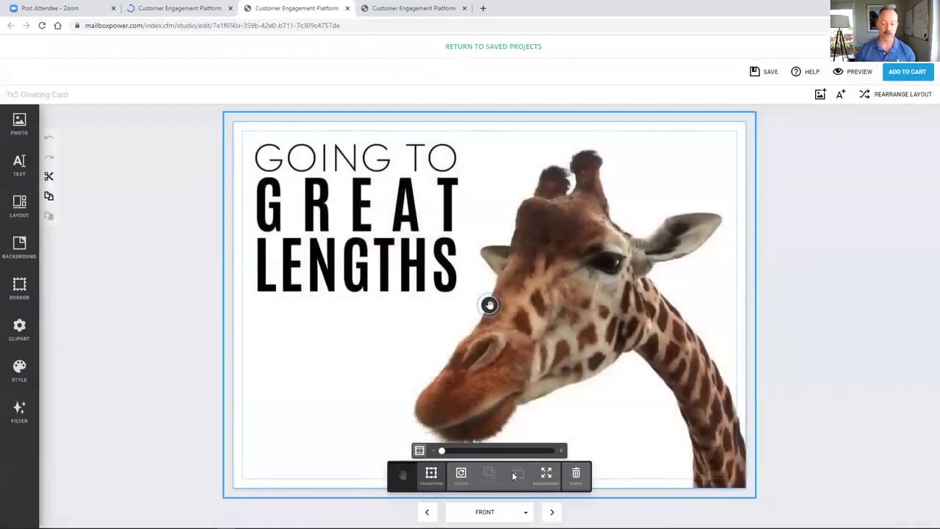
{"action": "left_click", "coordinate": [525, 512]}
{"action": "left_click", "coordinate": [495, 494]}
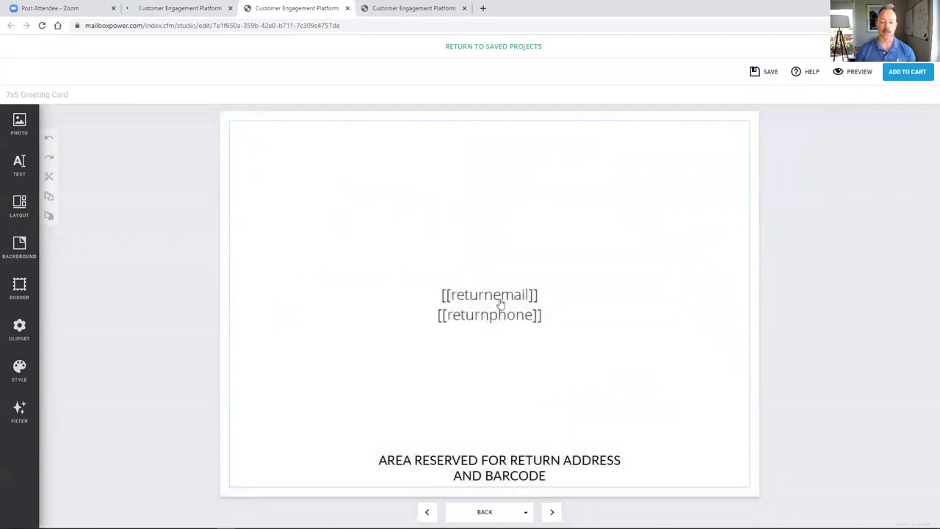
- Upload the LOGO CROPPED COPY image from the REAL ESTATE folder and place it on the card's back page
{"action": "left_click", "coordinate": [14, 122]}
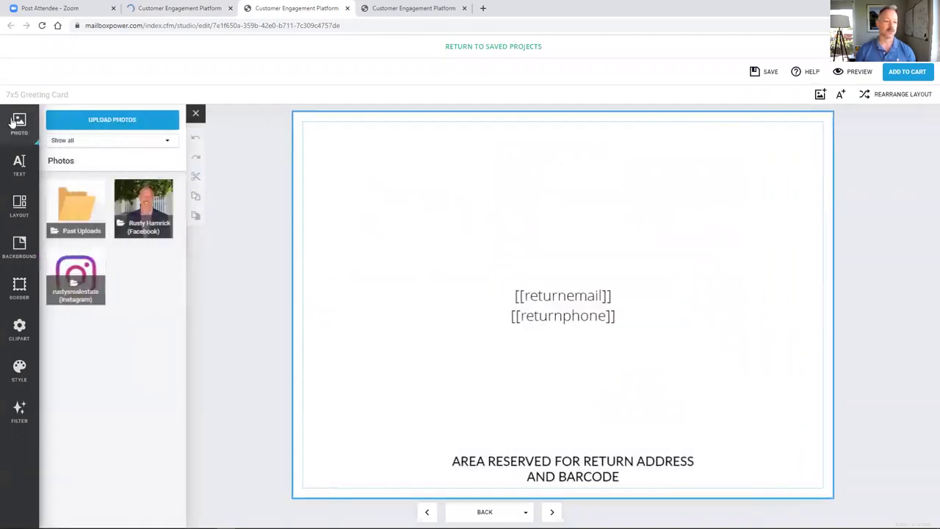
{"action": "left_click", "coordinate": [102, 119]}
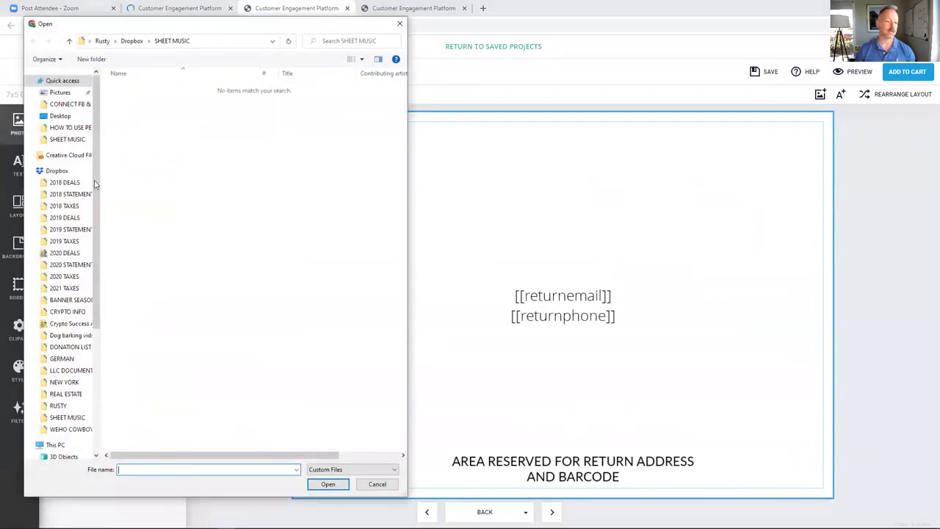
{"action": "left_click", "coordinate": [66, 394]}
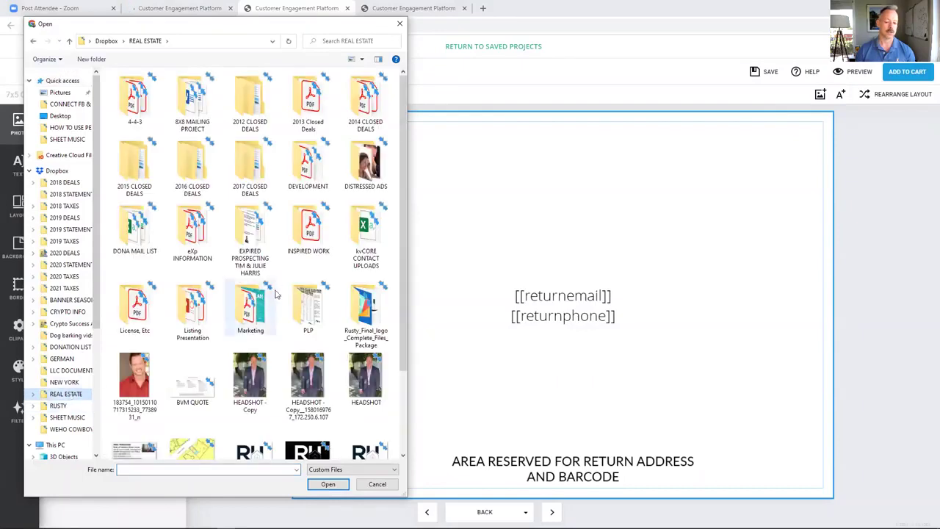
{"action": "scroll", "coordinate": [250, 331], "scroll_direction": "down", "scroll_amount": 2}
{"action": "left_click", "coordinate": [248, 359]}
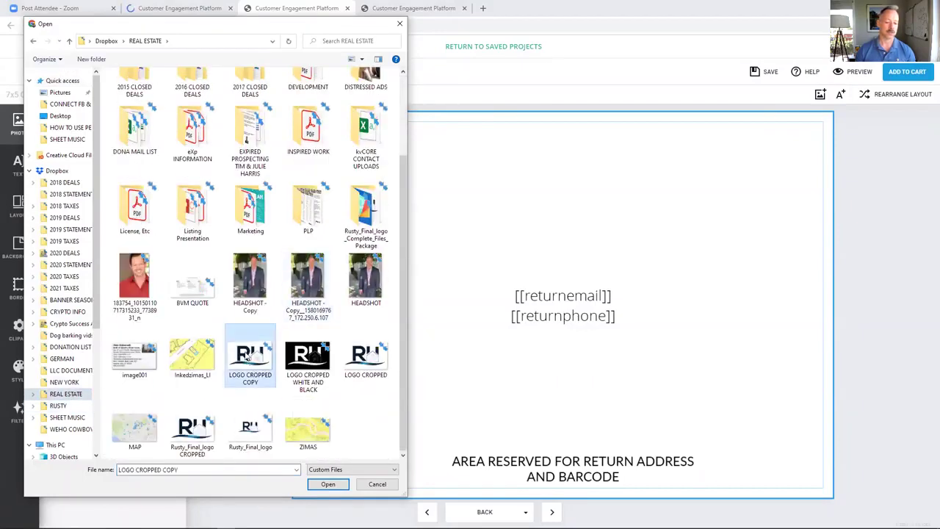
{"action": "left_click", "coordinate": [328, 484]}
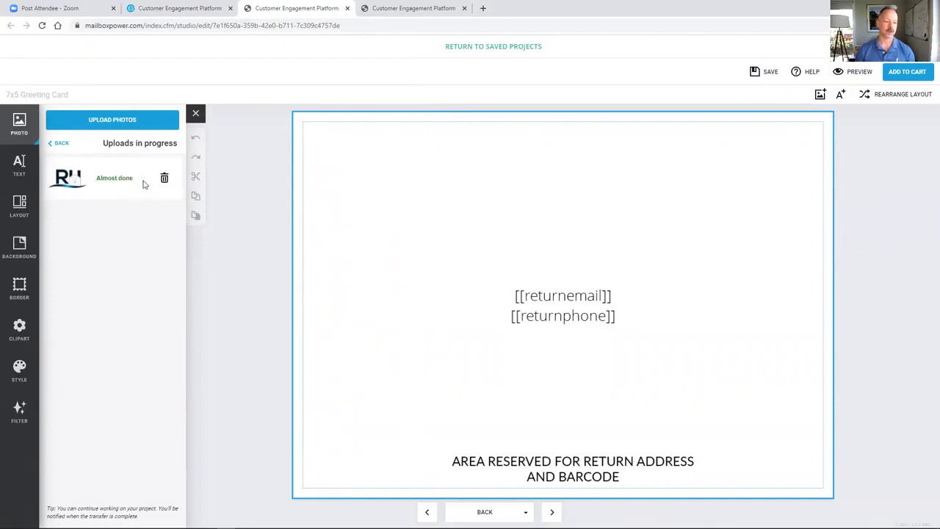
{"action": "left_click_drag", "start_coordinate": [77, 210], "coordinate": [559, 296]}
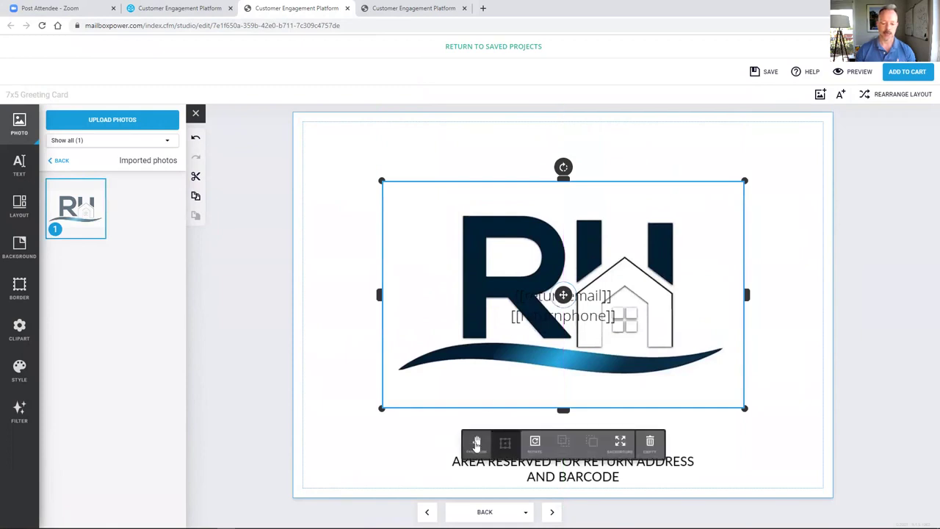
- Try to fit the logo image within its frame using the pan and zoom controls
{"action": "left_click", "coordinate": [477, 443]}
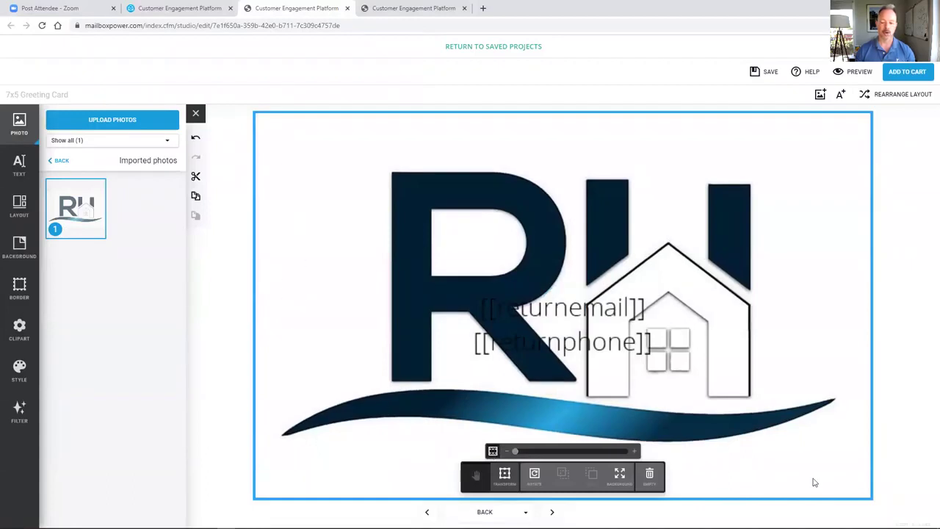
{"action": "left_click", "coordinate": [492, 452]}
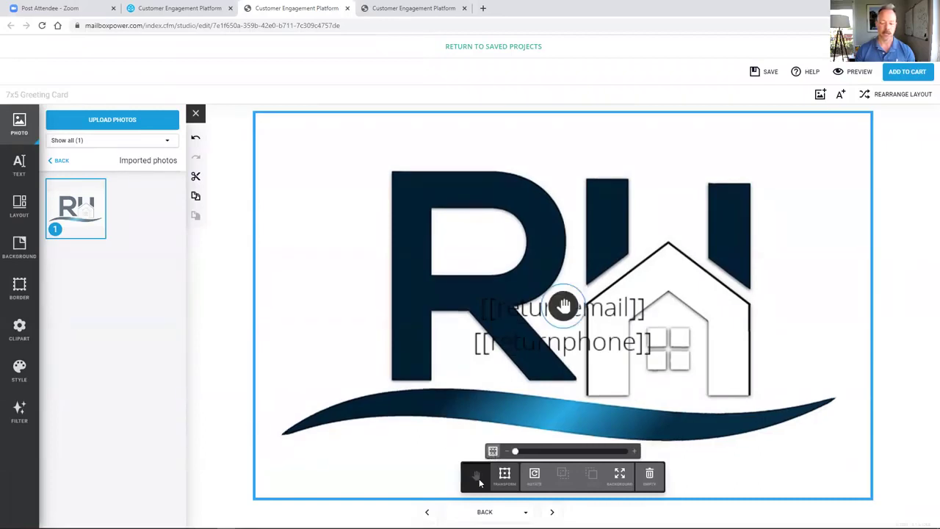
{"action": "left_click", "coordinate": [505, 474]}
{"action": "mouse_move", "coordinate": [380, 295]}
{"action": "left_mouse_down"}
{"action": "mouse_move", "coordinate": [504, 294]}
{"action": "mouse_move", "coordinate": [371, 296]}
{"action": "mouse_move", "coordinate": [379, 295]}
{"action": "left_mouse_up"}
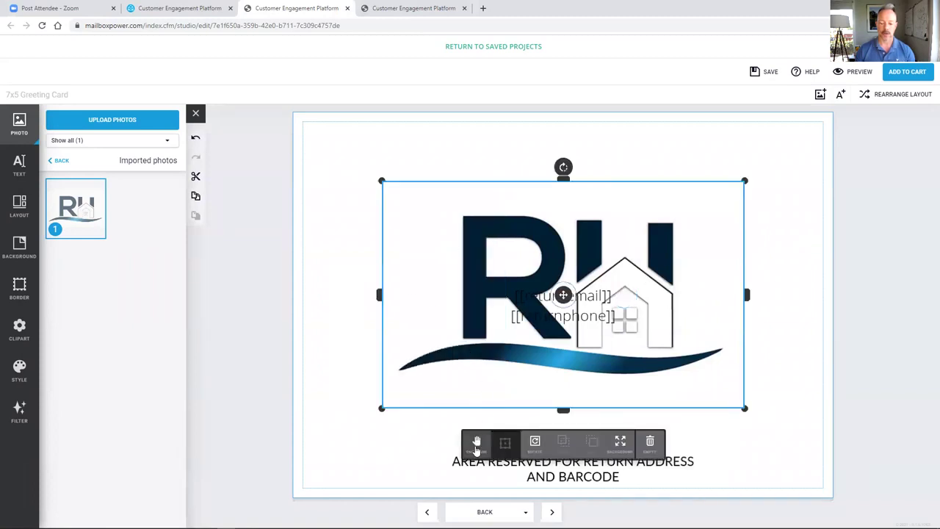
{"action": "left_click", "coordinate": [477, 443]}
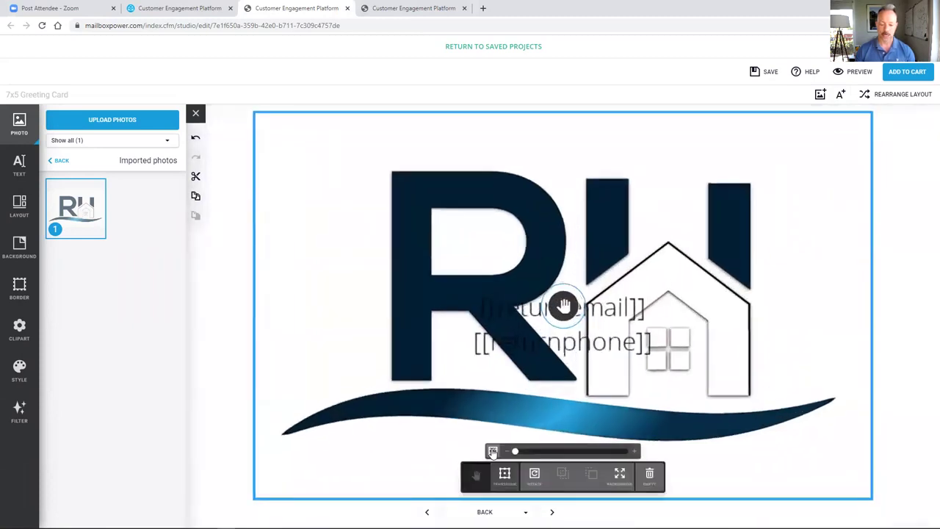
{"action": "left_click", "coordinate": [492, 451]}
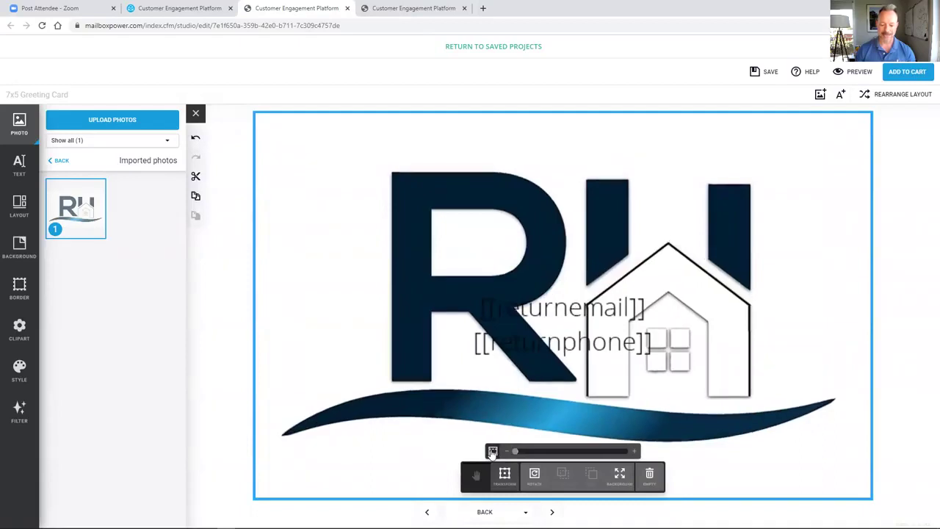
{"action": "left_click", "coordinate": [506, 474]}
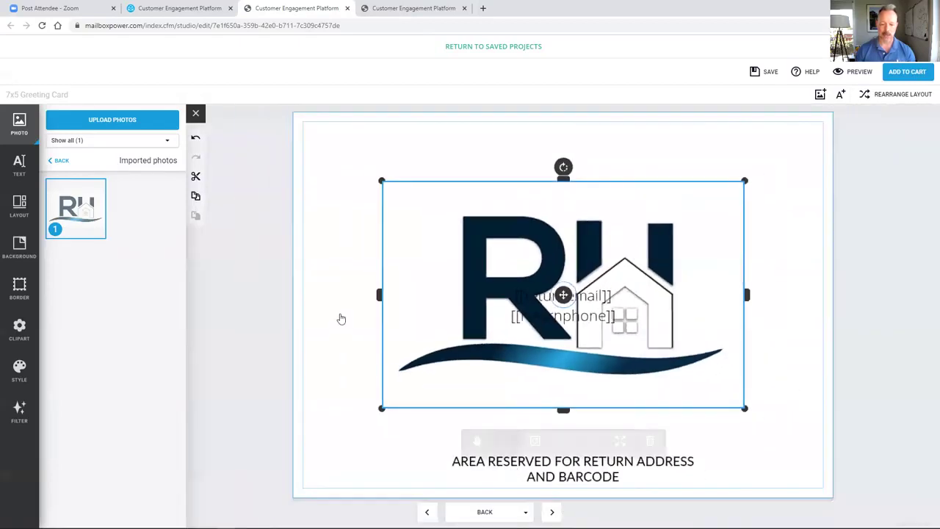
- Shrink the logo and centre it between the return phone line and the reserved address area, and save the card
{"action": "left_click_drag", "start_coordinate": [380, 291], "coordinate": [602, 275]}
{"action": "left_click_drag", "start_coordinate": [673, 180], "coordinate": [682, 332]}
{"action": "left_click_drag", "start_coordinate": [674, 370], "coordinate": [561, 389]}
{"action": "left_click", "coordinate": [586, 220]}
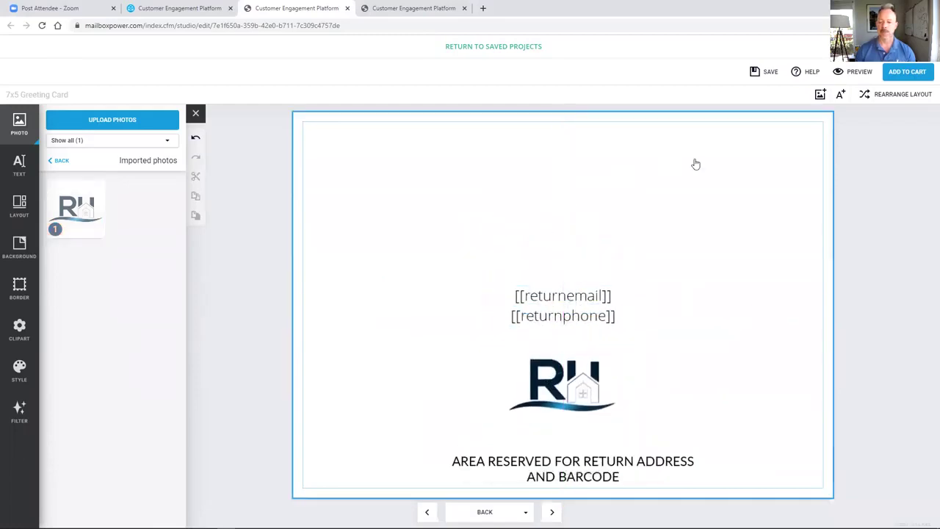
{"action": "left_click", "coordinate": [766, 73]}
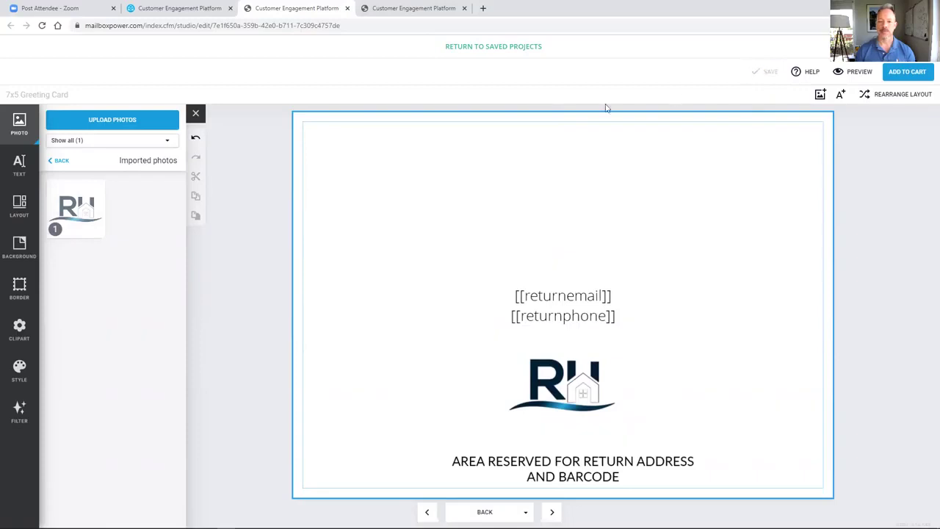
- Close both card editor tabs and save the third shipment
{"action": "left_click", "coordinate": [150, 4]}
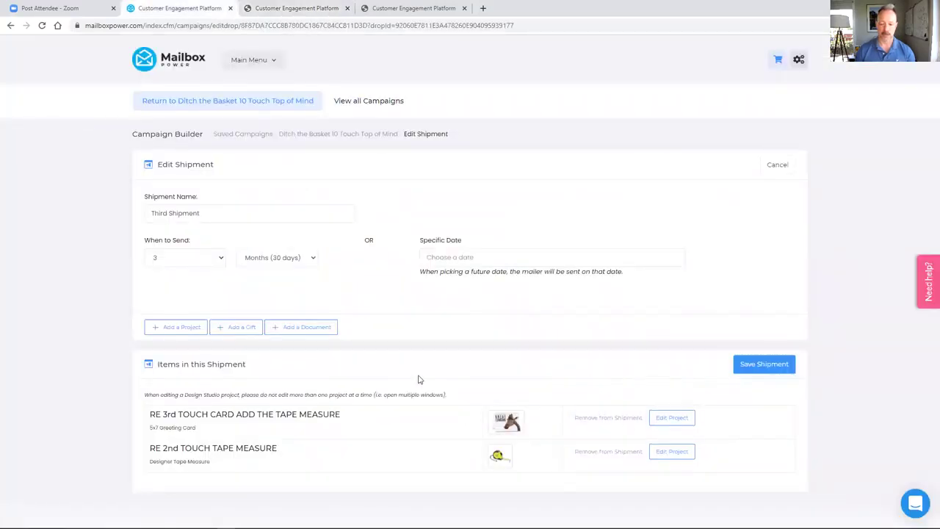
{"action": "left_click", "coordinate": [318, 4]}
{"action": "left_click", "coordinate": [346, 8]}
{"action": "left_click", "coordinate": [347, 8]}
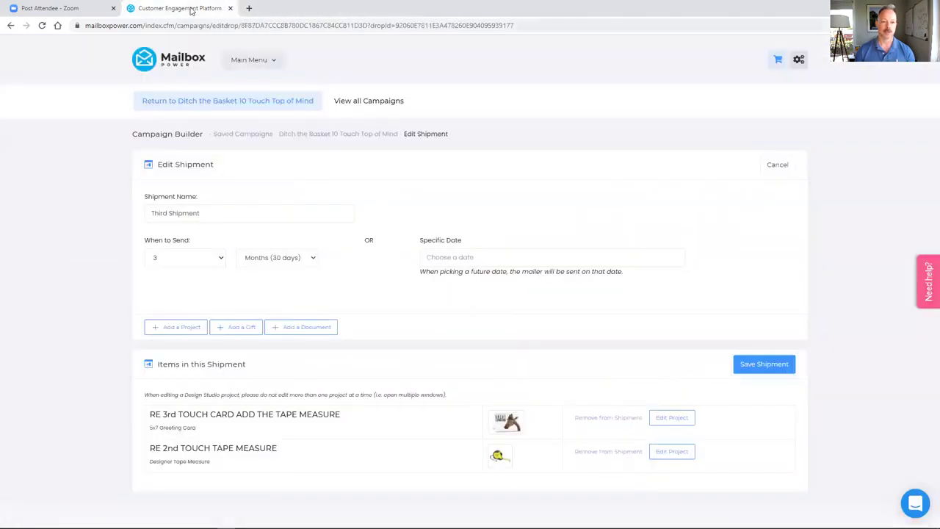
{"action": "left_click", "coordinate": [776, 364]}
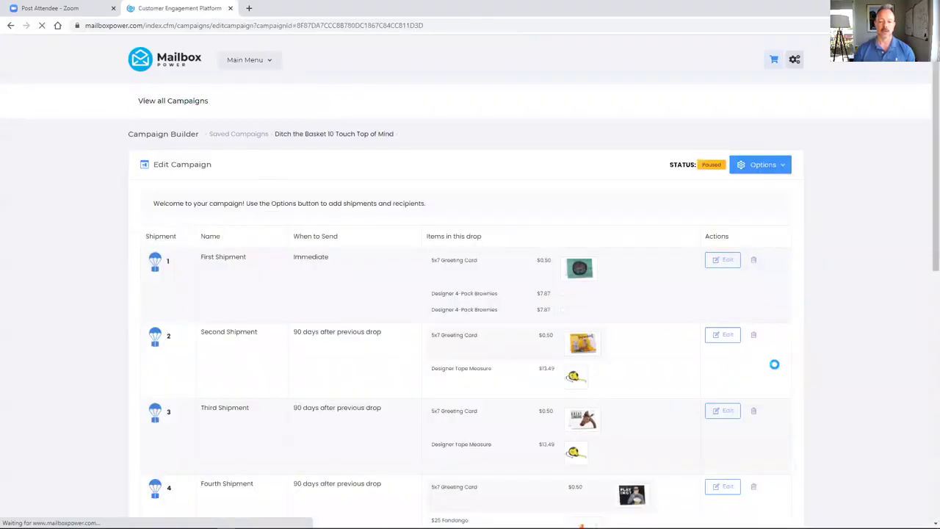
- Look through the campaign's full list of shipments and items, and open its Manage Recipients page
{"action": "scroll", "coordinate": [446, 326], "scroll_direction": "down", "scroll_amount": 2}
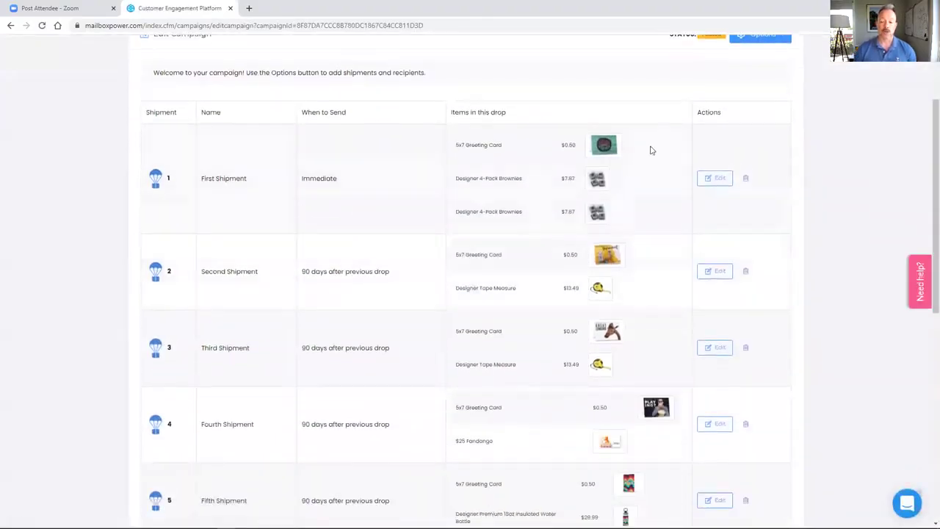
{"action": "scroll", "coordinate": [639, 180], "scroll_direction": "down", "scroll_amount": 3}
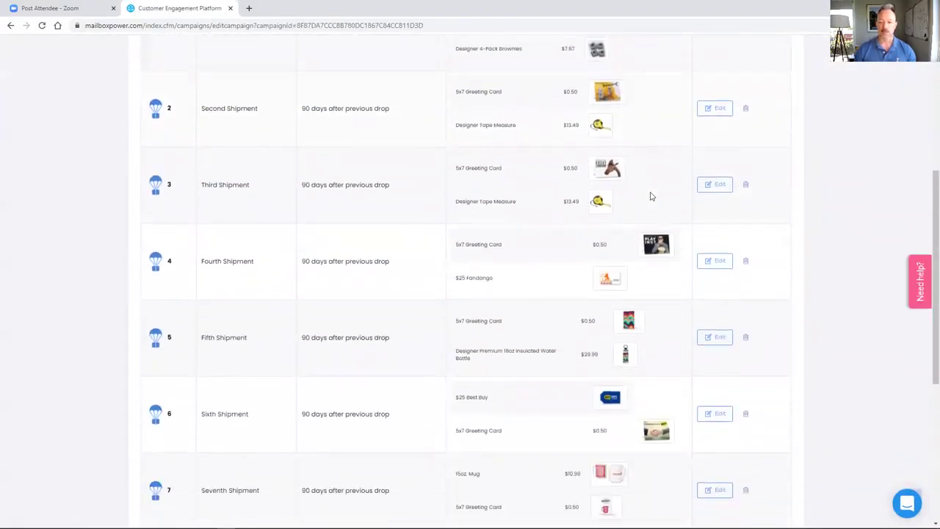
{"action": "scroll", "coordinate": [665, 165], "scroll_direction": "down", "scroll_amount": 3}
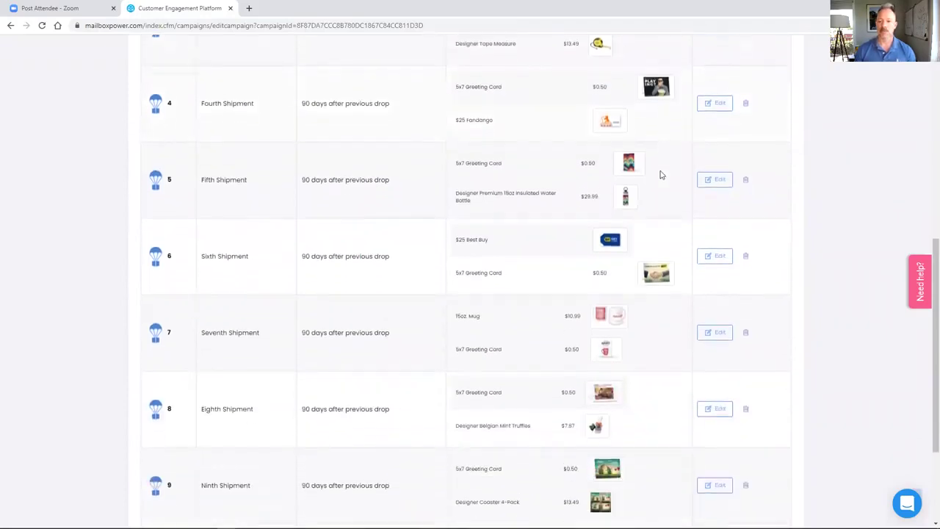
{"action": "scroll", "coordinate": [666, 165], "scroll_direction": "down", "scroll_amount": 2}
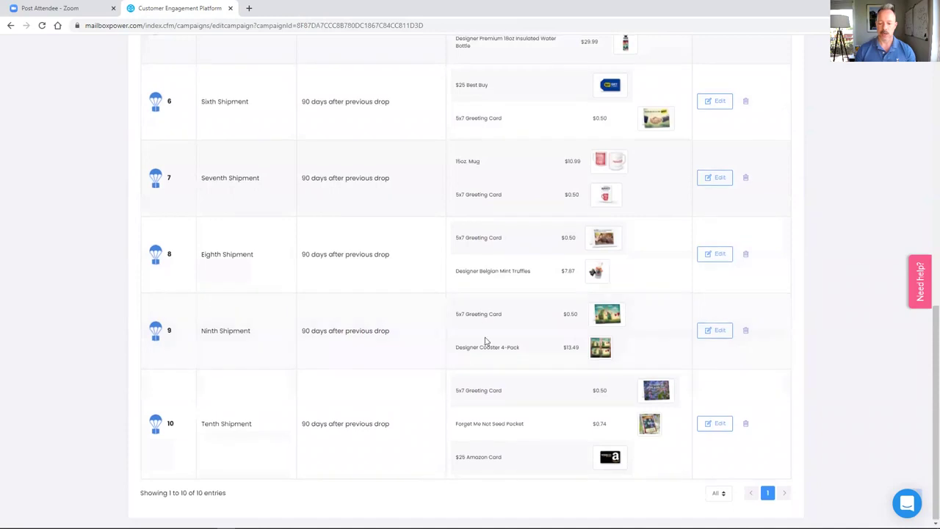
{"action": "scroll", "coordinate": [491, 316], "scroll_direction": "up", "scroll_amount": 7}
{"action": "scroll", "coordinate": [491, 317], "scroll_direction": "up", "scroll_amount": 3}
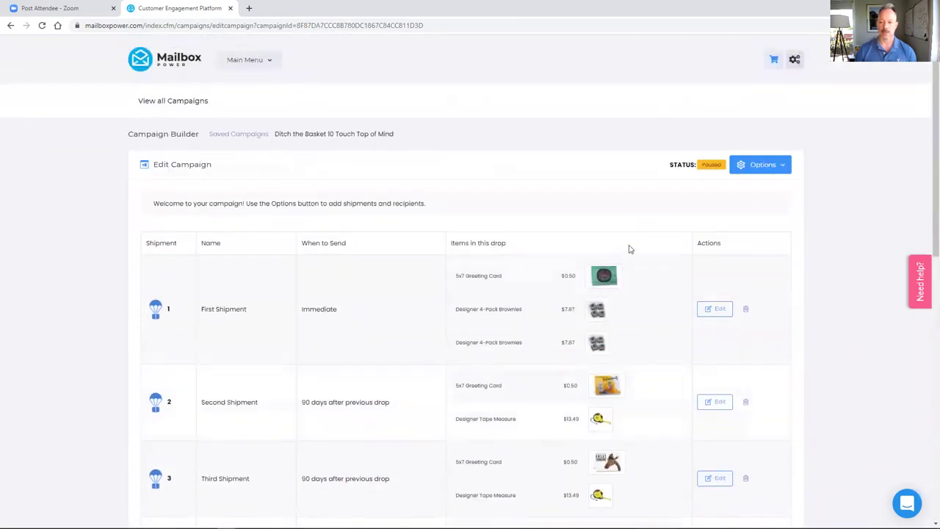
{"action": "left_click", "coordinate": [784, 168]}
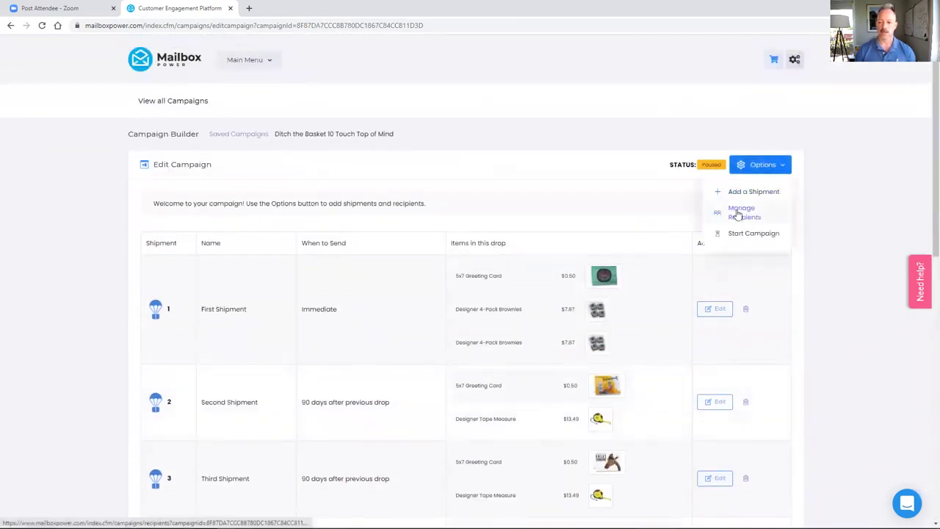
{"action": "left_click", "coordinate": [744, 212]}
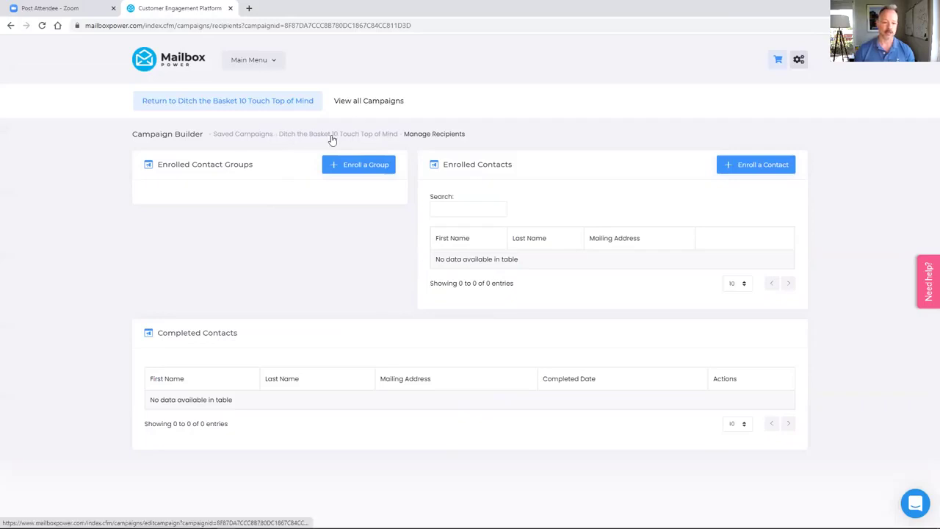
- Open the campaign's group enrollment page and look through the contact groups available to enroll
{"action": "left_click", "coordinate": [360, 168]}
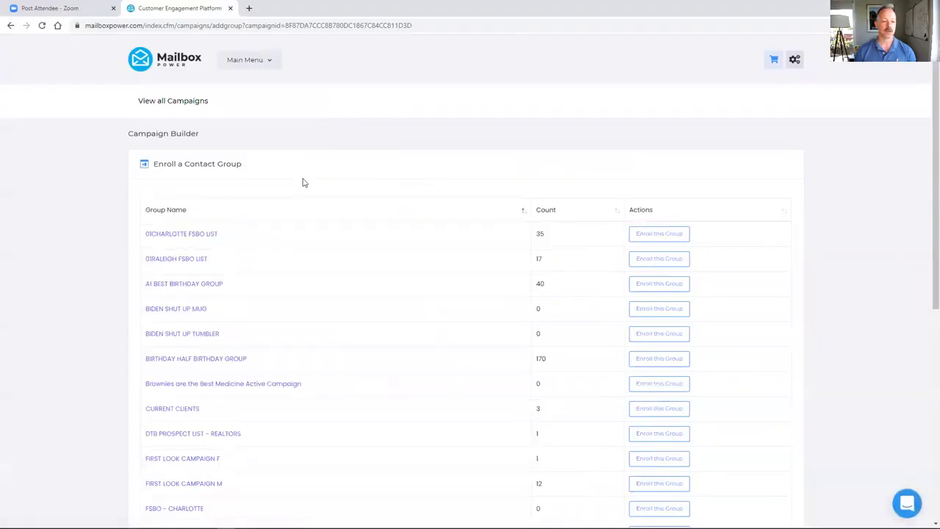
{"action": "scroll", "coordinate": [359, 217], "scroll_direction": "down", "scroll_amount": 1}
{"action": "scroll", "coordinate": [358, 217], "scroll_direction": "down", "scroll_amount": 2}
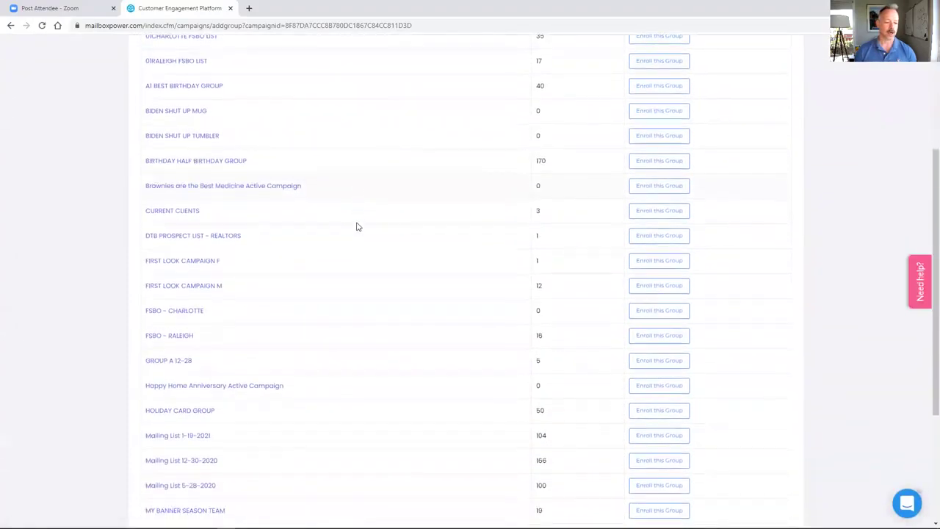
{"action": "scroll", "coordinate": [242, 235], "scroll_direction": "up", "scroll_amount": 1}
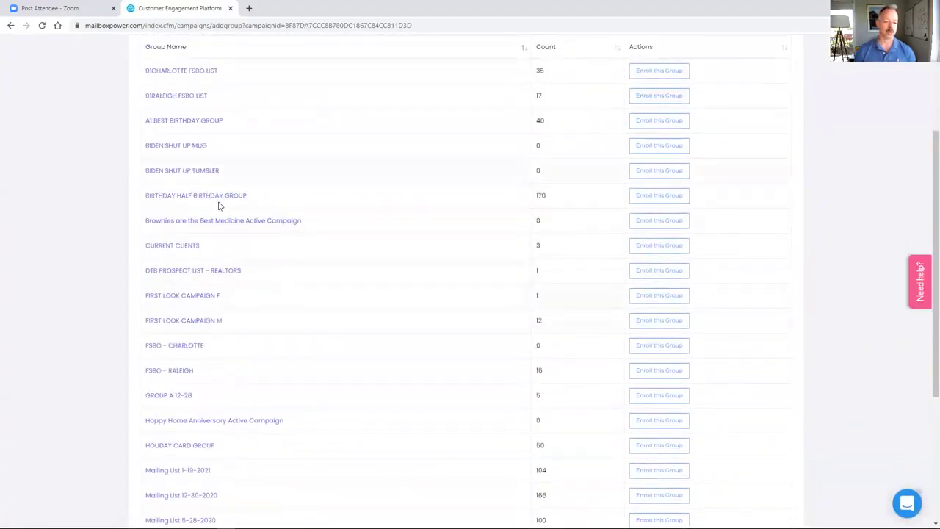
{"action": "scroll", "coordinate": [177, 231], "scroll_direction": "up", "scroll_amount": 2}
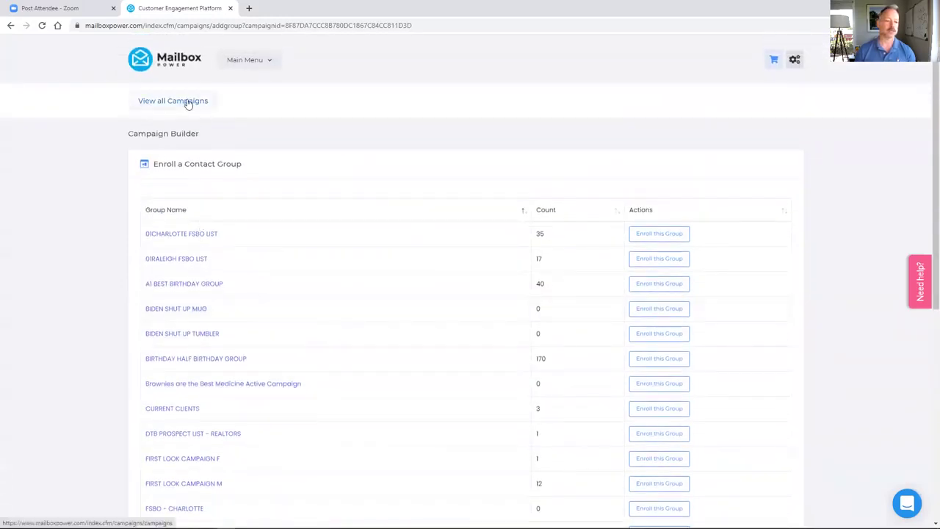
- Create a new contact group named DITCH THE BASKET in the address book
{"action": "left_click", "coordinate": [248, 59]}
{"action": "left_click", "coordinate": [250, 110]}
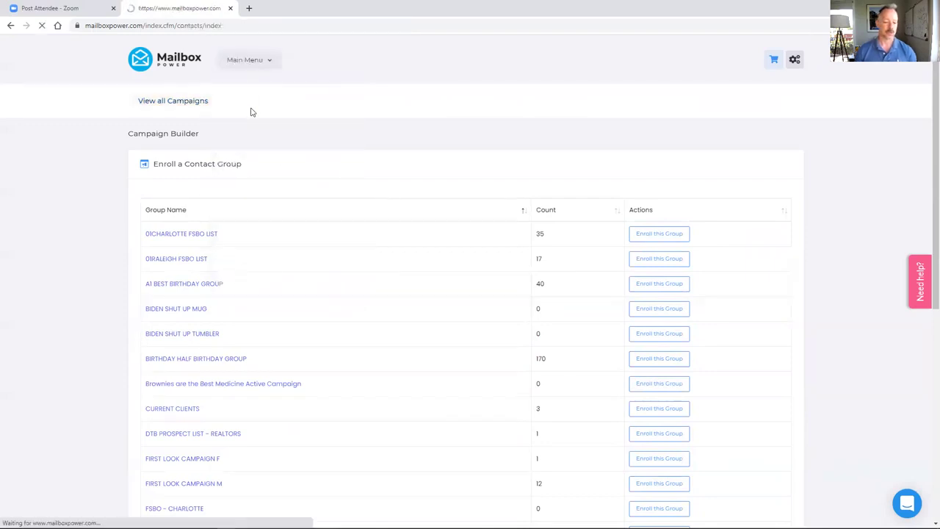
{"action": "left_click", "coordinate": [758, 172]}
{"action": "left_click", "coordinate": [284, 213]}
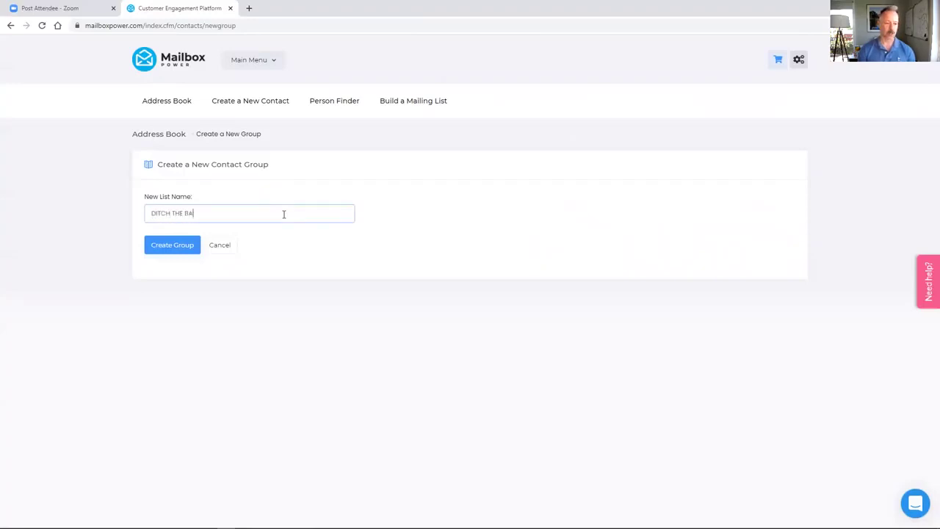
{"action": "left_click", "coordinate": [178, 245]}
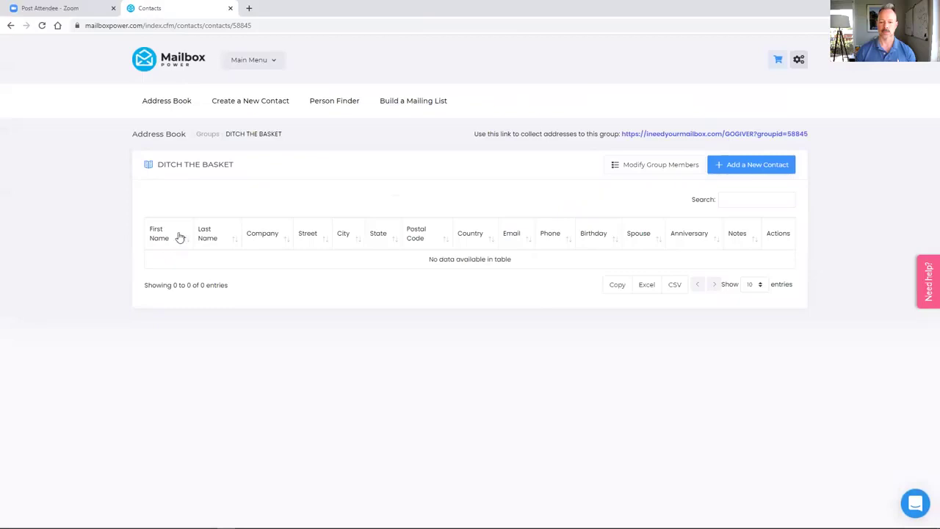
- Look at the new group's member editing page and its new contact form, and return to the group creation form
{"action": "left_click", "coordinate": [666, 168]}
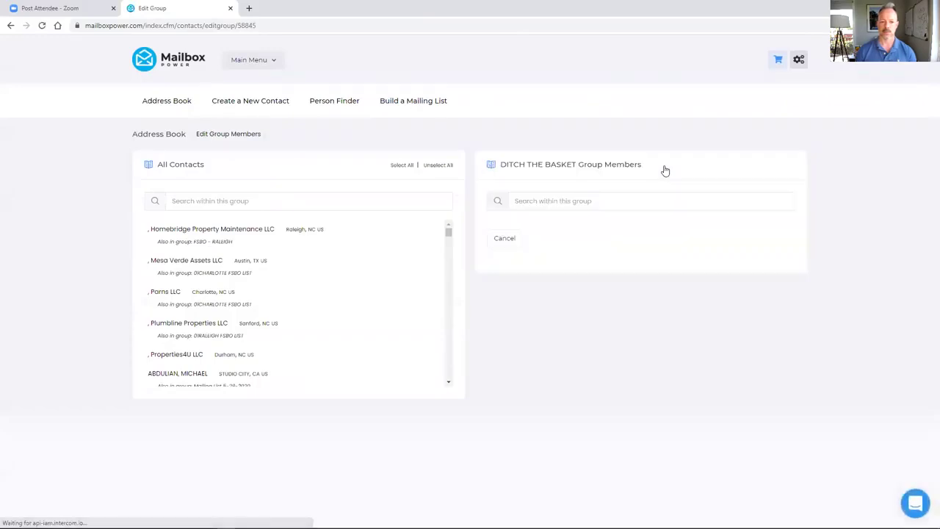
{"action": "left_click", "coordinate": [9, 26]}
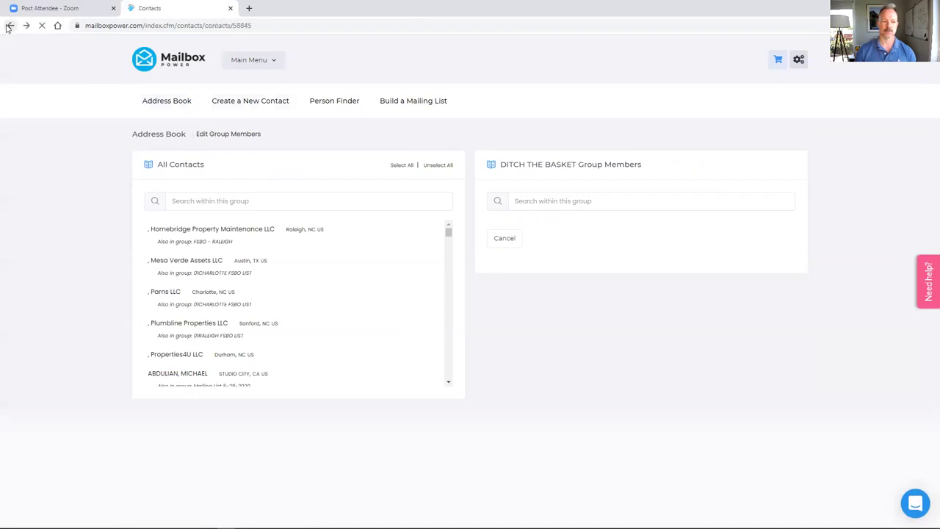
{"action": "left_click", "coordinate": [743, 169]}
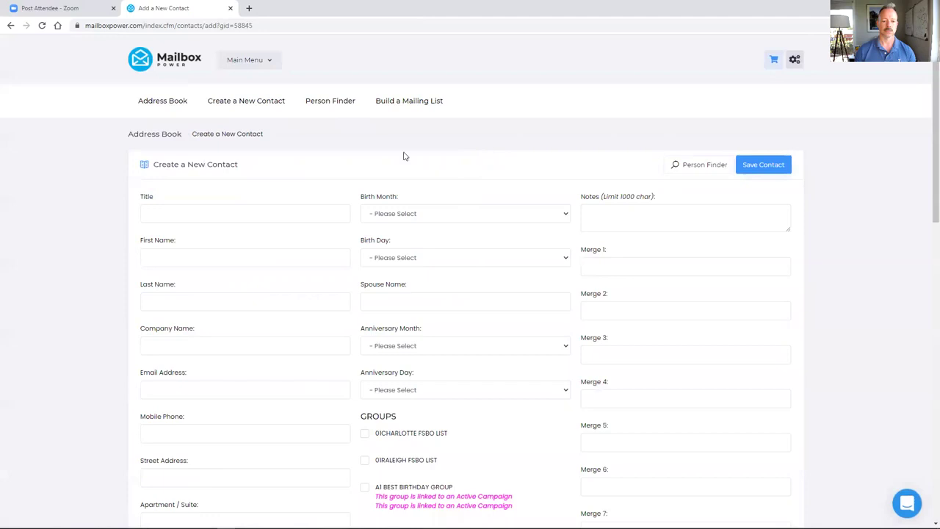
{"action": "left_click", "coordinate": [9, 27]}
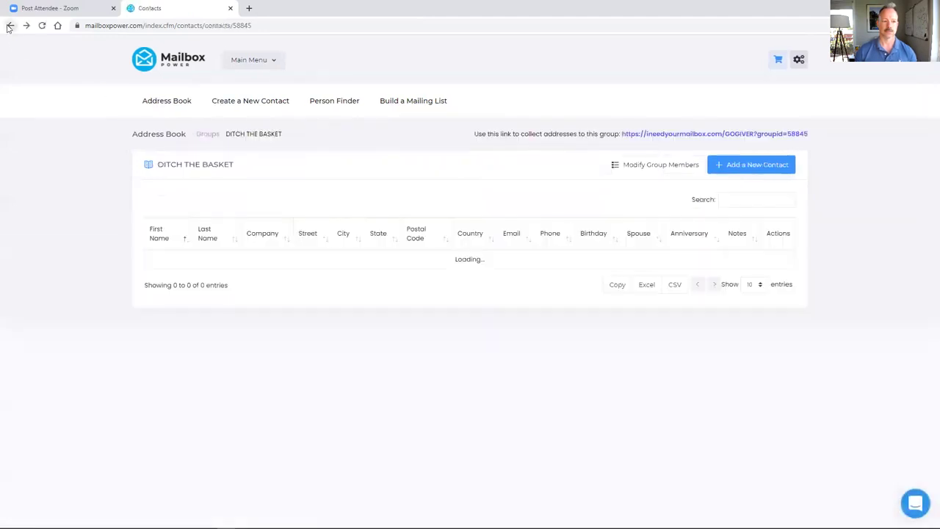
{"action": "left_click", "coordinate": [9, 27]}
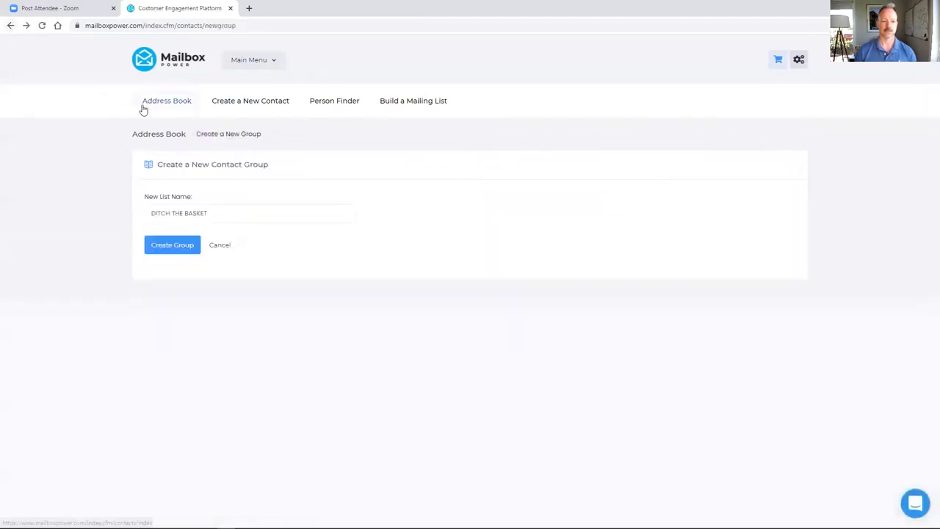
- Create another group named DITCH THE BASKET and show the last page of the address book's groups
{"action": "left_click", "coordinate": [180, 251]}
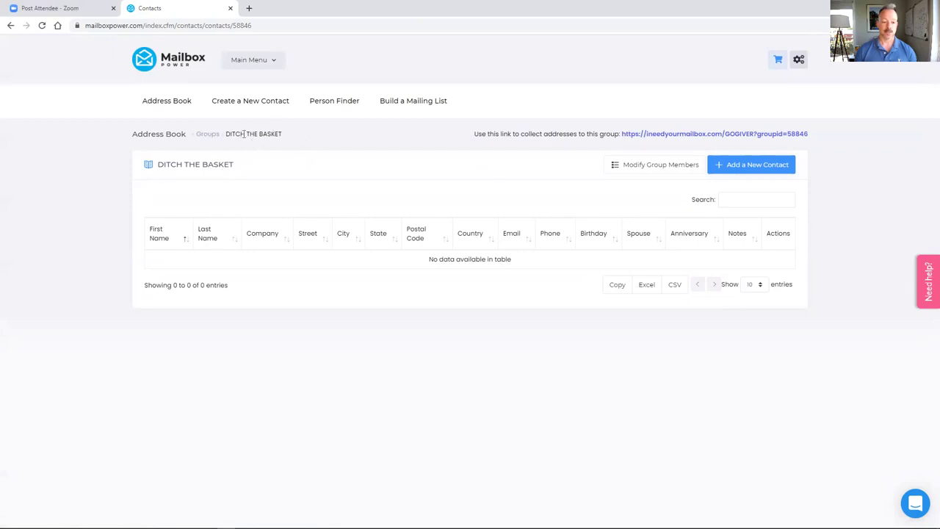
{"action": "left_click", "coordinate": [209, 138]}
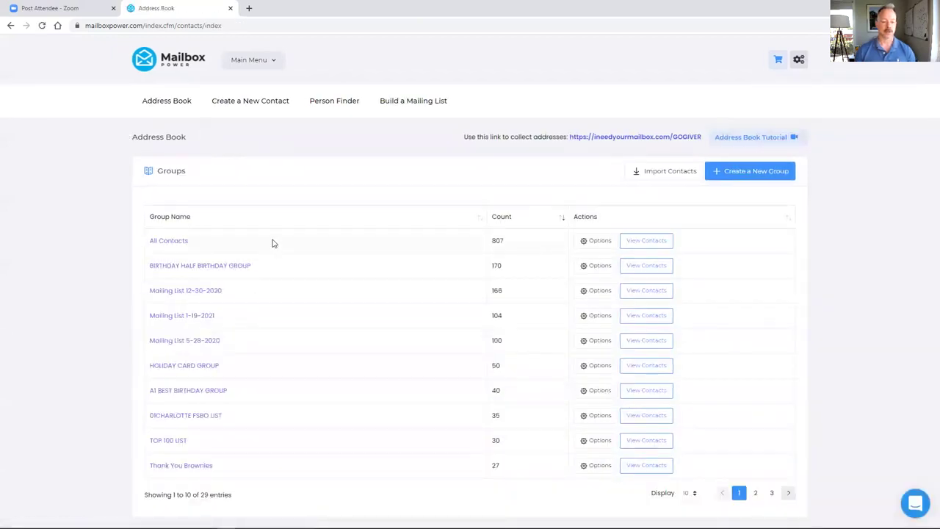
{"action": "left_click", "coordinate": [756, 494]}
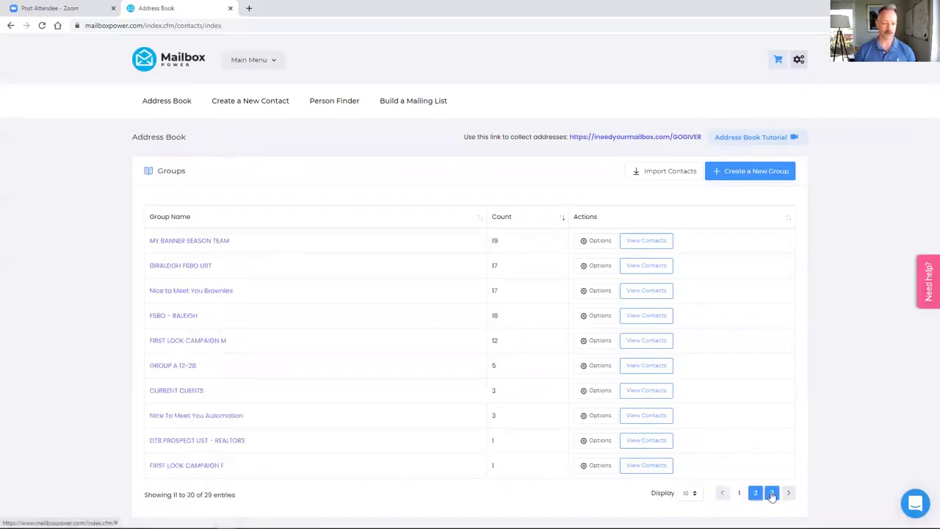
{"action": "left_click", "coordinate": [771, 493]}
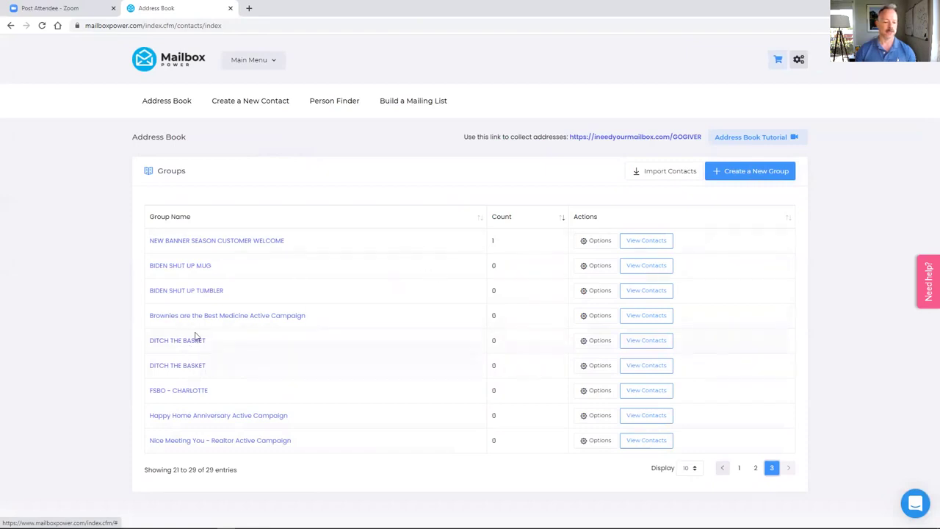
- Enroll the first DITCH THE BASKET contact group in the Ditch the Basket 10 Touch Top of Mind campaign
{"action": "left_click", "coordinate": [252, 62]}
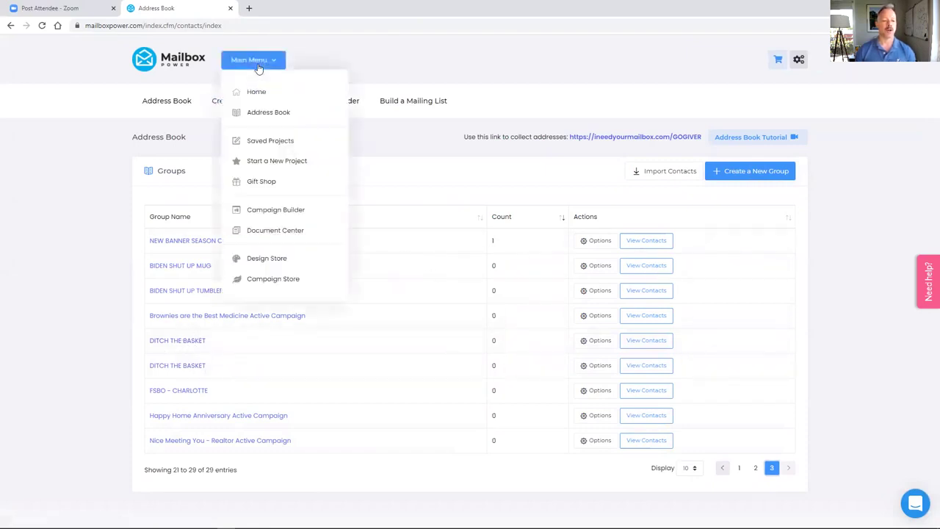
{"action": "left_click", "coordinate": [278, 211]}
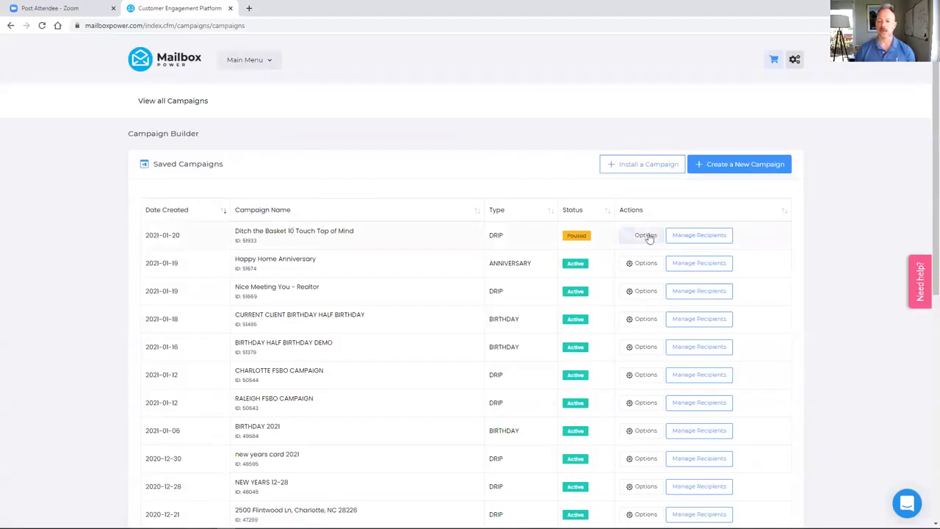
{"action": "left_click", "coordinate": [702, 237]}
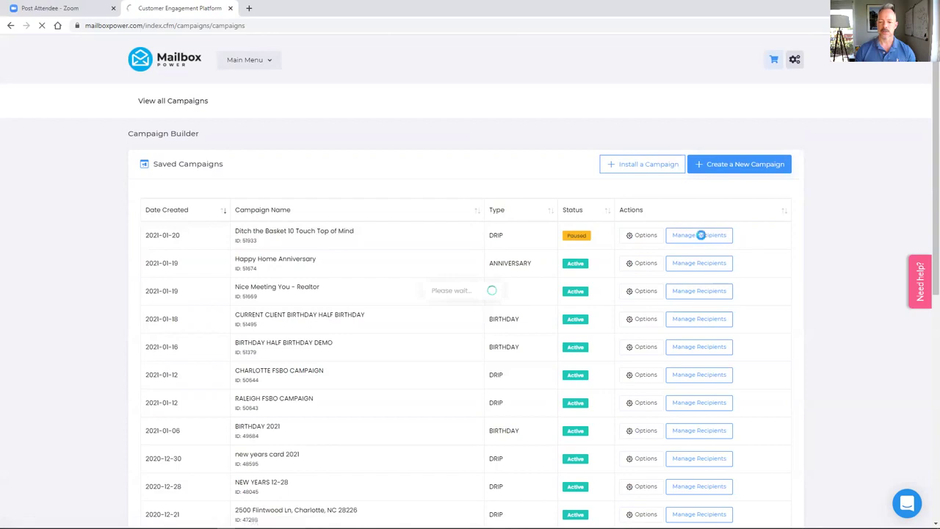
{"action": "left_click", "coordinate": [365, 165]}
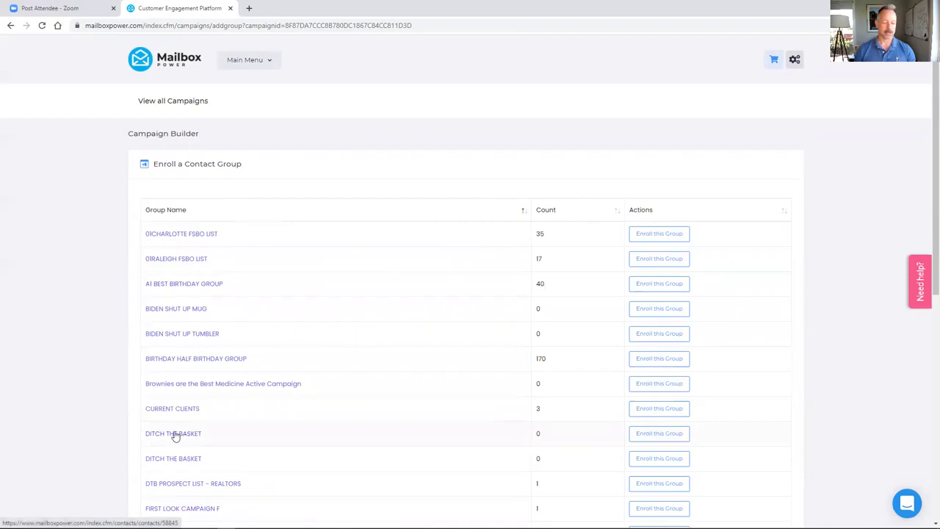
{"action": "left_click", "coordinate": [664, 435]}
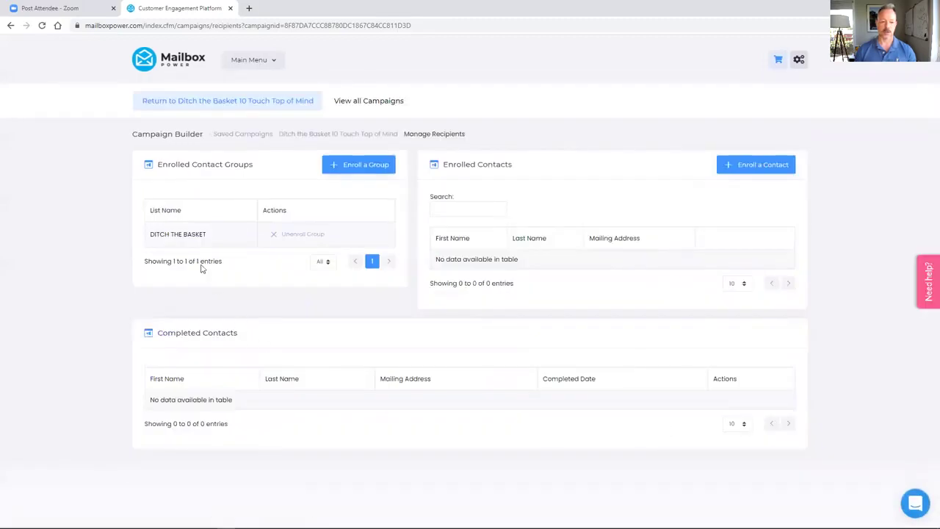
- Return to the Ditch the Basket 10 Touch Top of Mind campaign and start it
{"action": "left_click", "coordinate": [315, 135]}
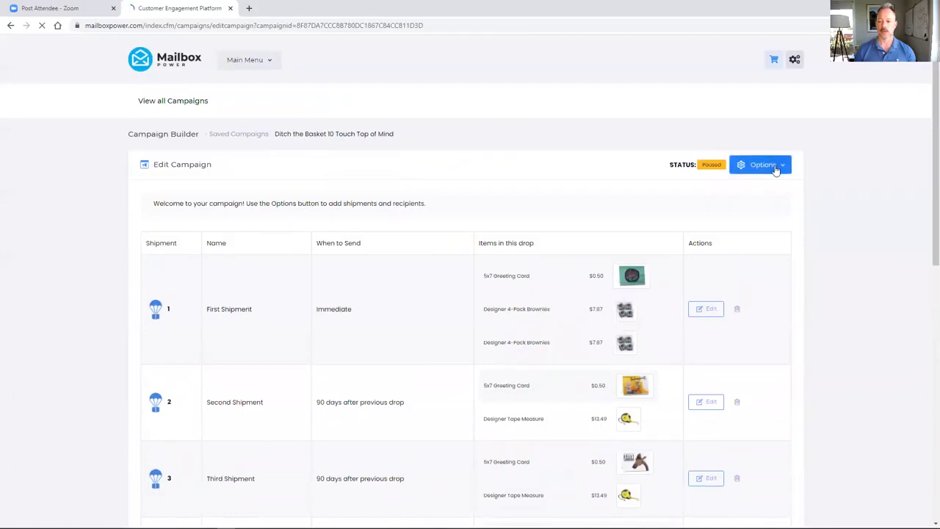
{"action": "left_click", "coordinate": [776, 169]}
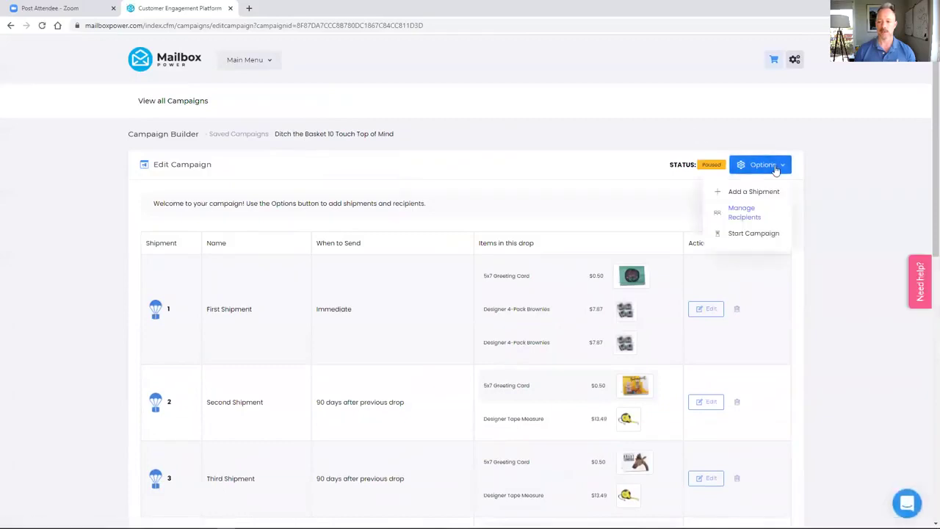
{"action": "left_click", "coordinate": [766, 234]}
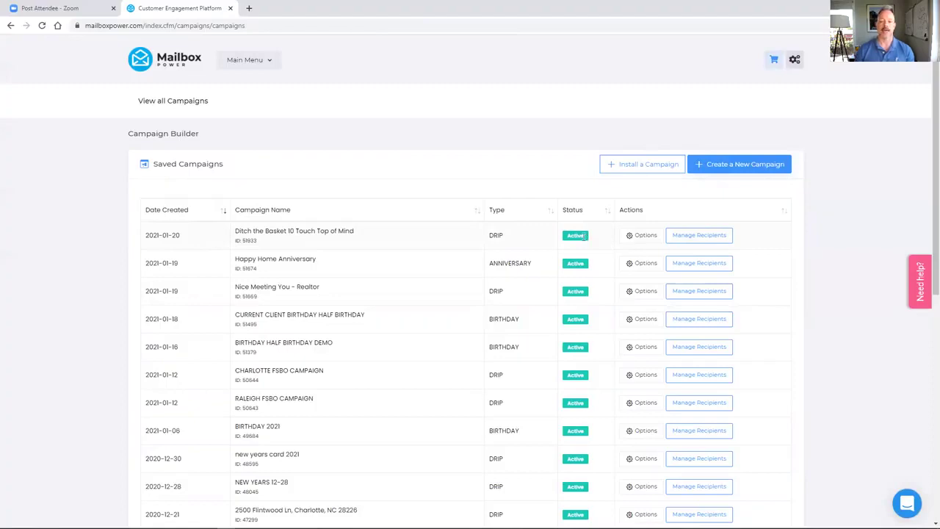
- Open the first DITCH THE BASKET group from the last page of the address book's groups
{"action": "left_click", "coordinate": [257, 66]}
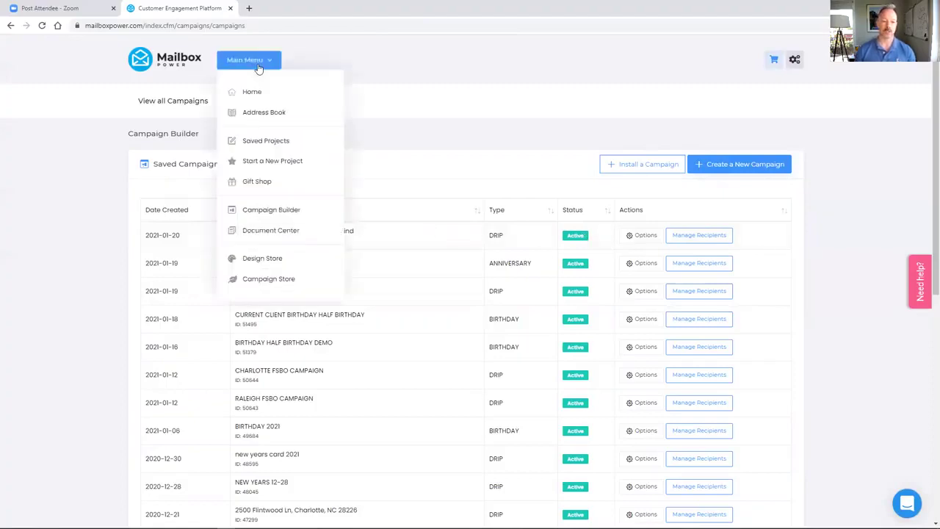
{"action": "left_click", "coordinate": [262, 114]}
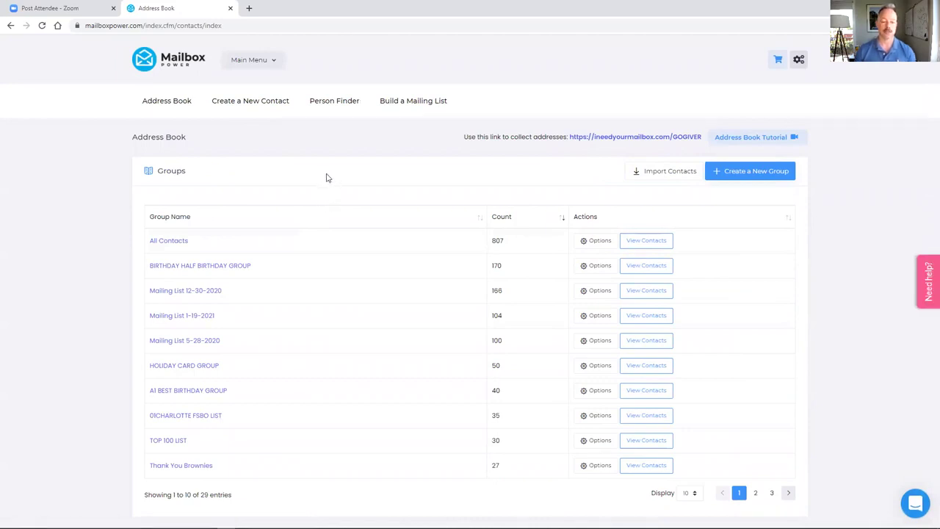
{"action": "left_click", "coordinate": [756, 493]}
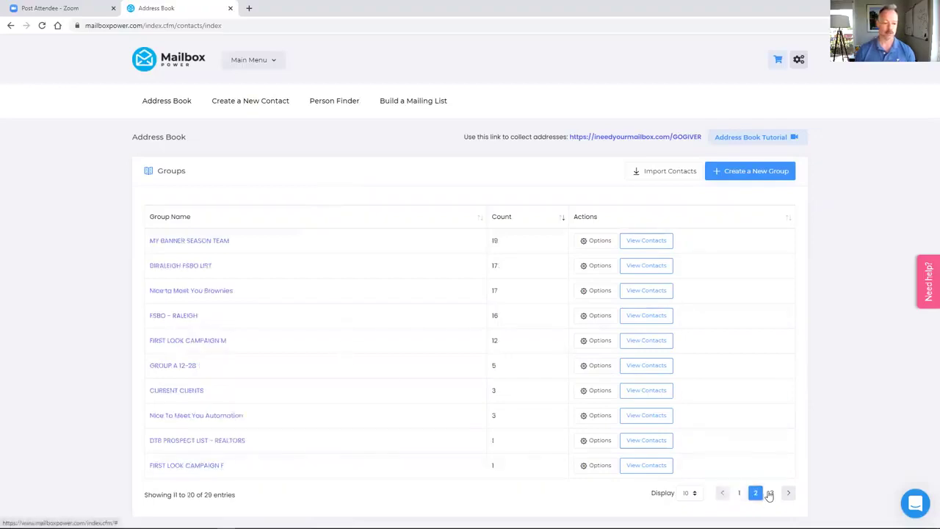
{"action": "left_click", "coordinate": [772, 493]}
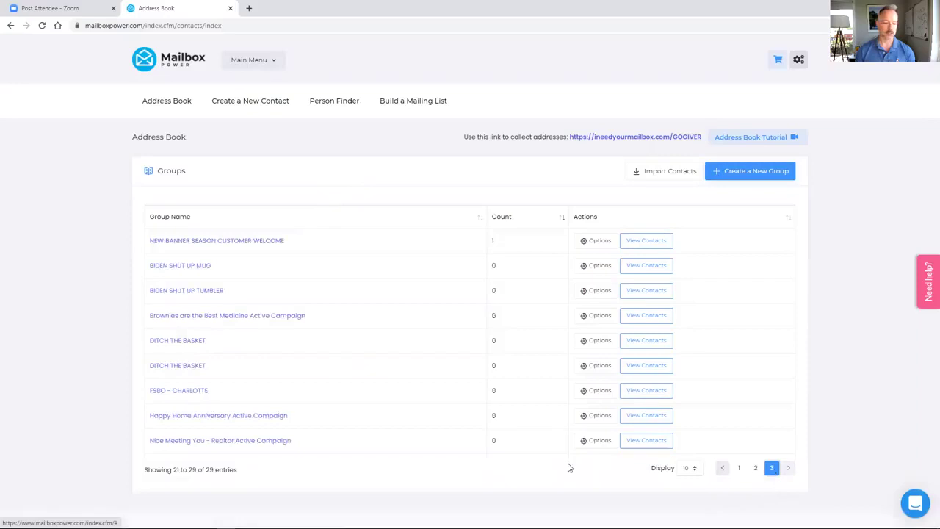
{"action": "left_click", "coordinate": [186, 342]}
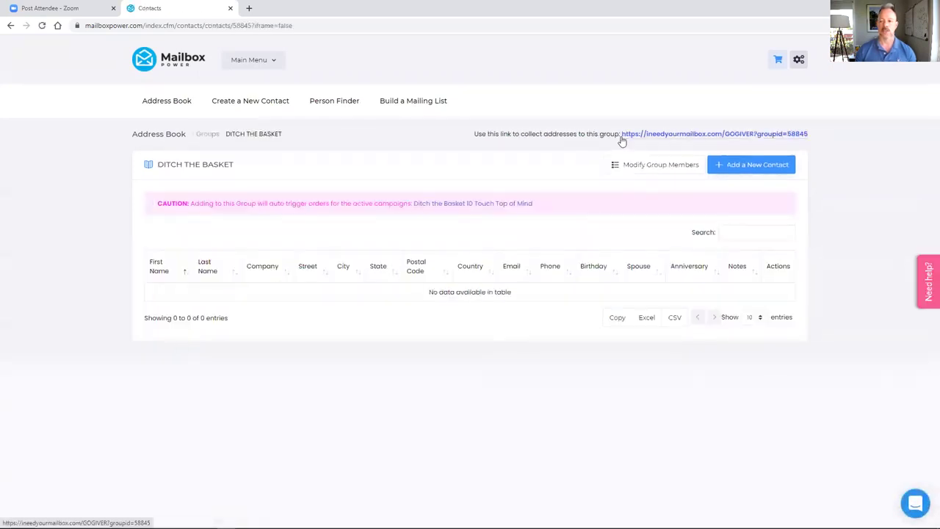
- View the public contact info form behind the group's address collection link, and return to the group page
{"action": "left_click", "coordinate": [691, 136]}
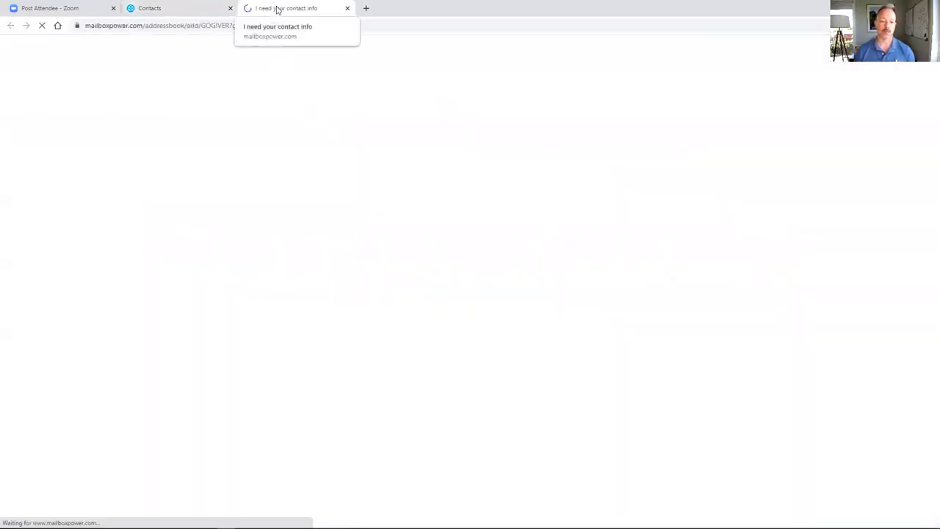
{"action": "scroll", "coordinate": [487, 375], "scroll_direction": "down", "scroll_amount": 3}
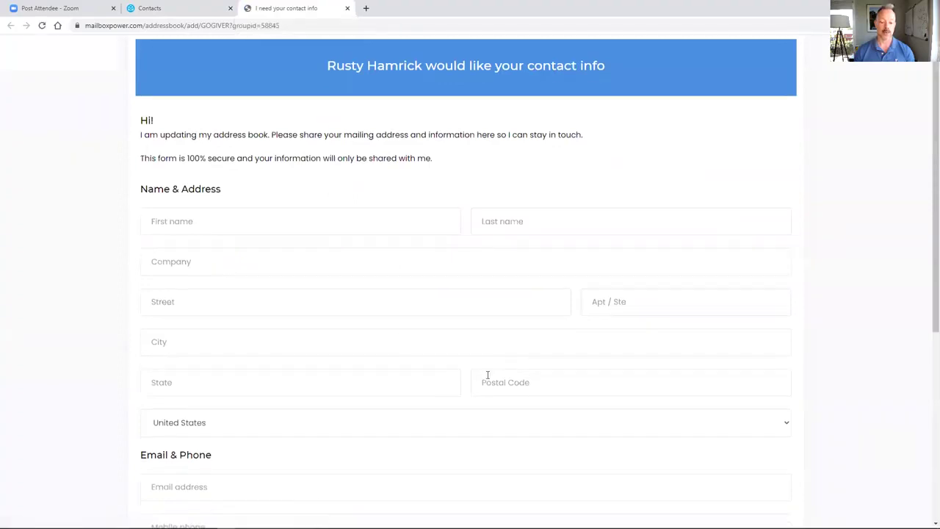
{"action": "scroll", "coordinate": [455, 394], "scroll_direction": "up", "scroll_amount": 3}
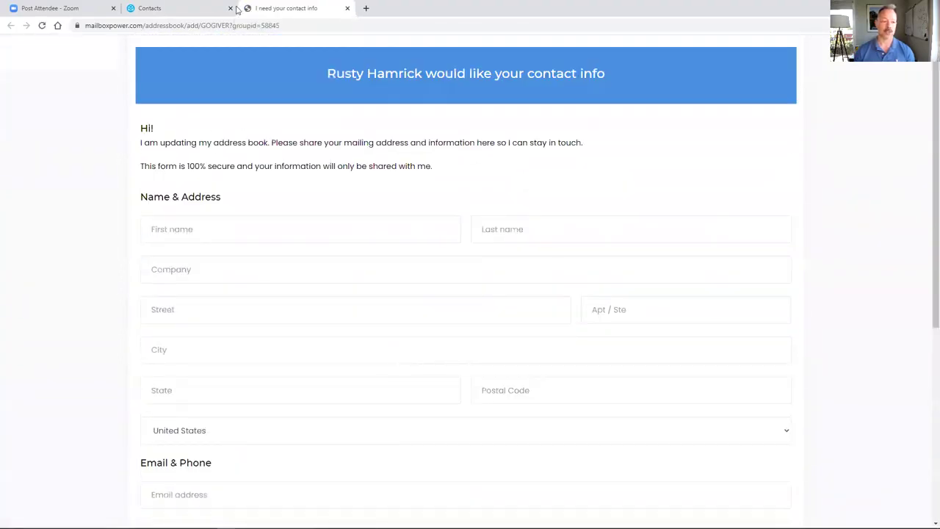
{"action": "left_click", "coordinate": [187, 6]}
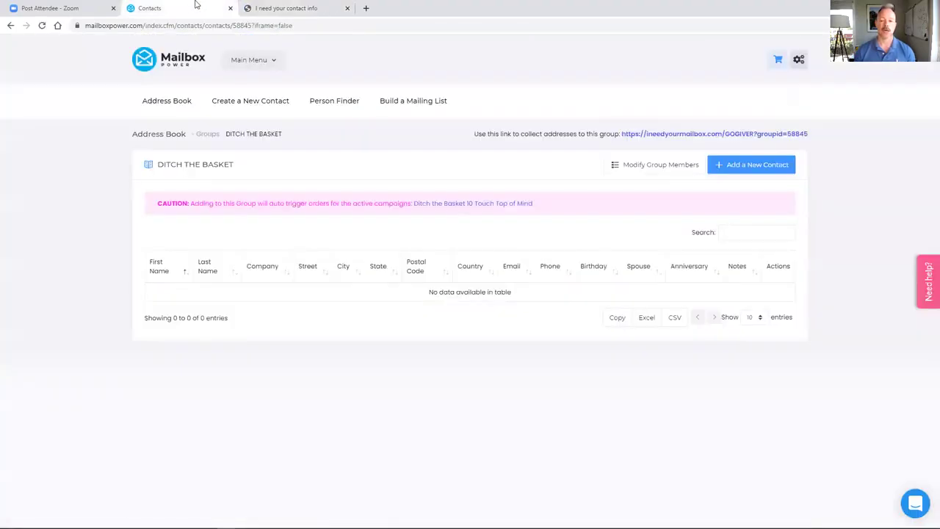
- Add one existing contact from Mailing List 12-30-2020 to the DITCH THE BASKET group and save the group
{"action": "left_click", "coordinate": [665, 169]}
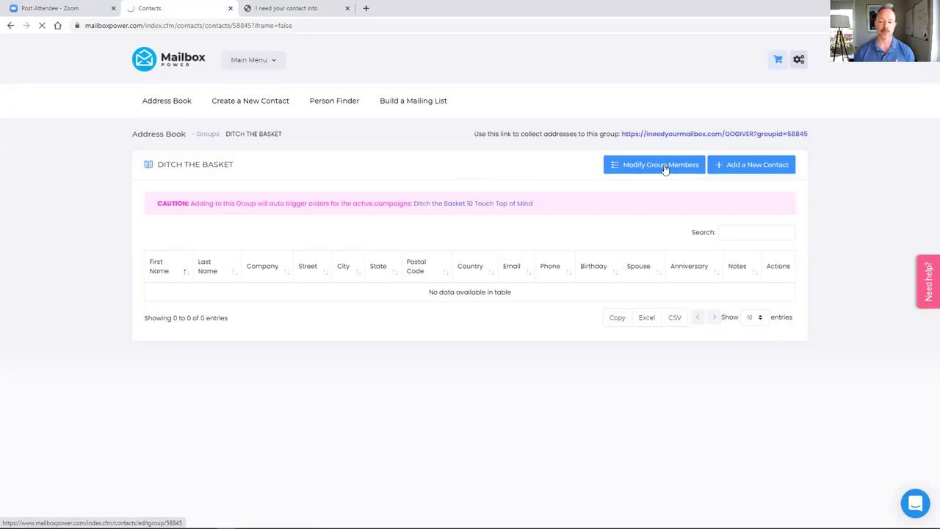
{"action": "scroll", "coordinate": [231, 273], "scroll_direction": "down", "scroll_amount": 10}
{"action": "scroll", "coordinate": [232, 277], "scroll_direction": "down", "scroll_amount": 5}
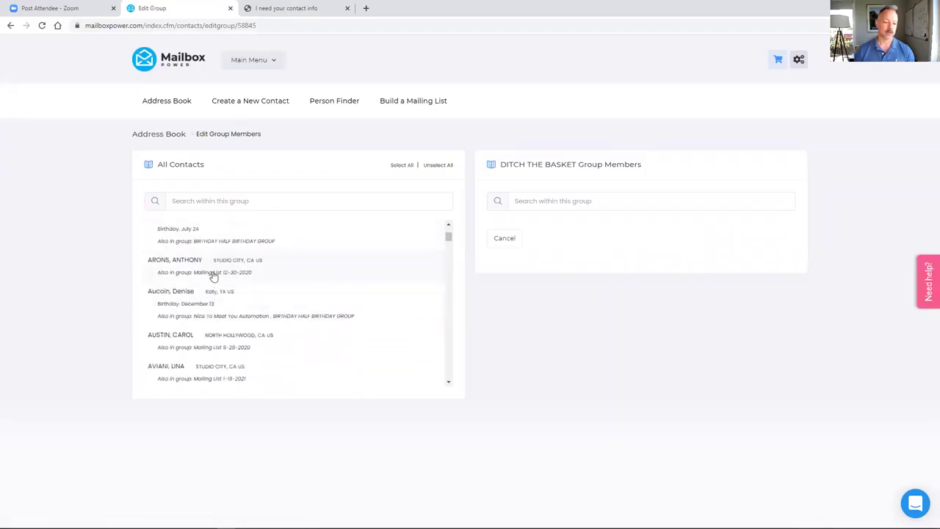
{"action": "left_click", "coordinate": [213, 276]}
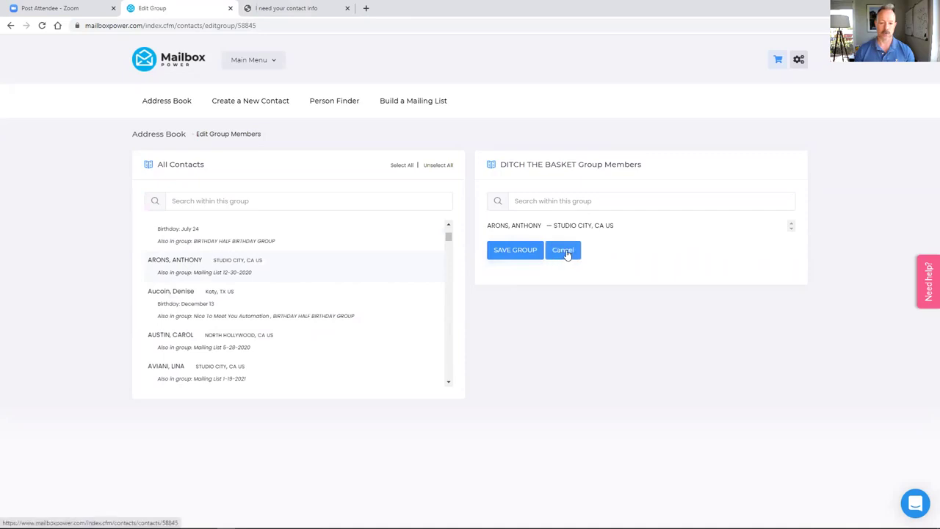
{"action": "left_click", "coordinate": [498, 256]}
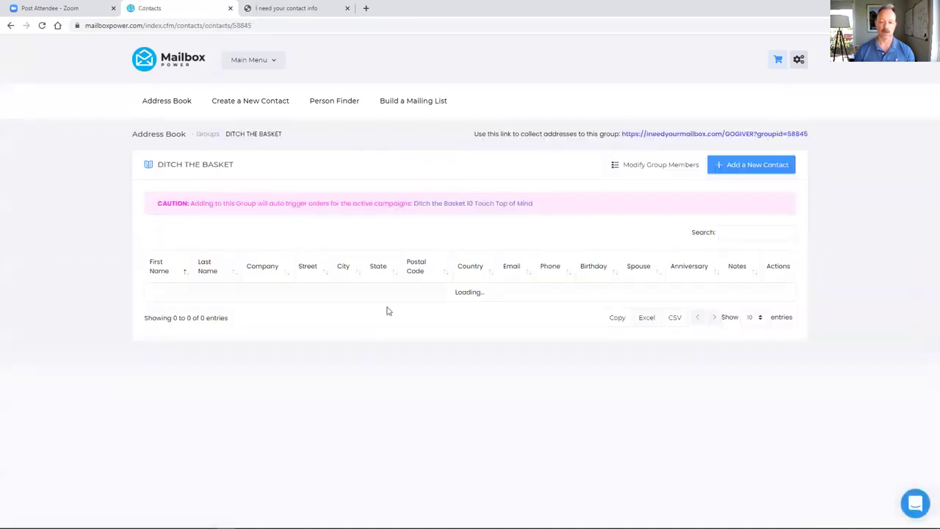